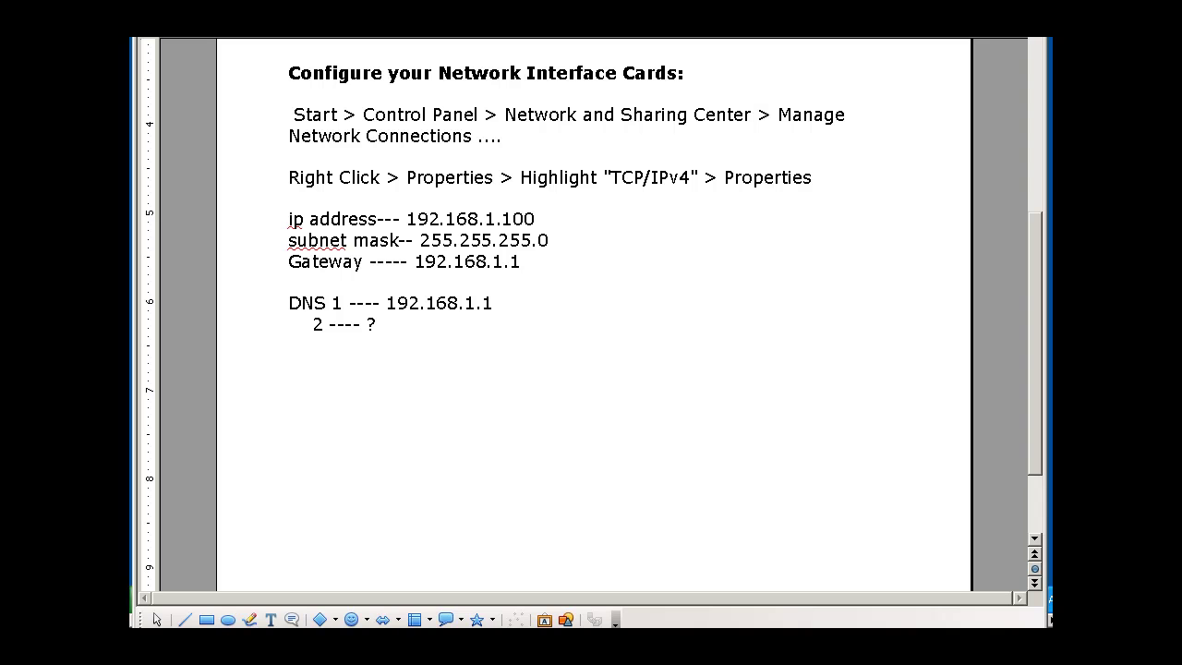
Step: Minimize the notes document and open Network Connections from the Control Panel of the remote Windows XP machine
{"action": "key", "text": "ctrl+shift+j"}
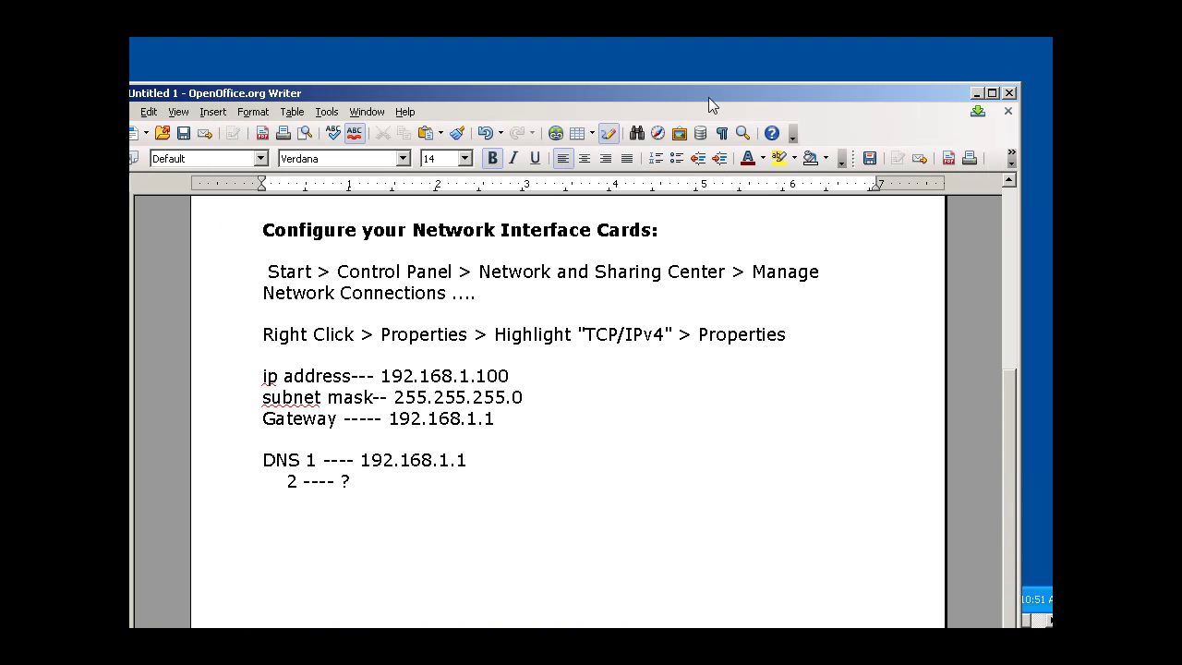
{"action": "left_click", "coordinate": [979, 93]}
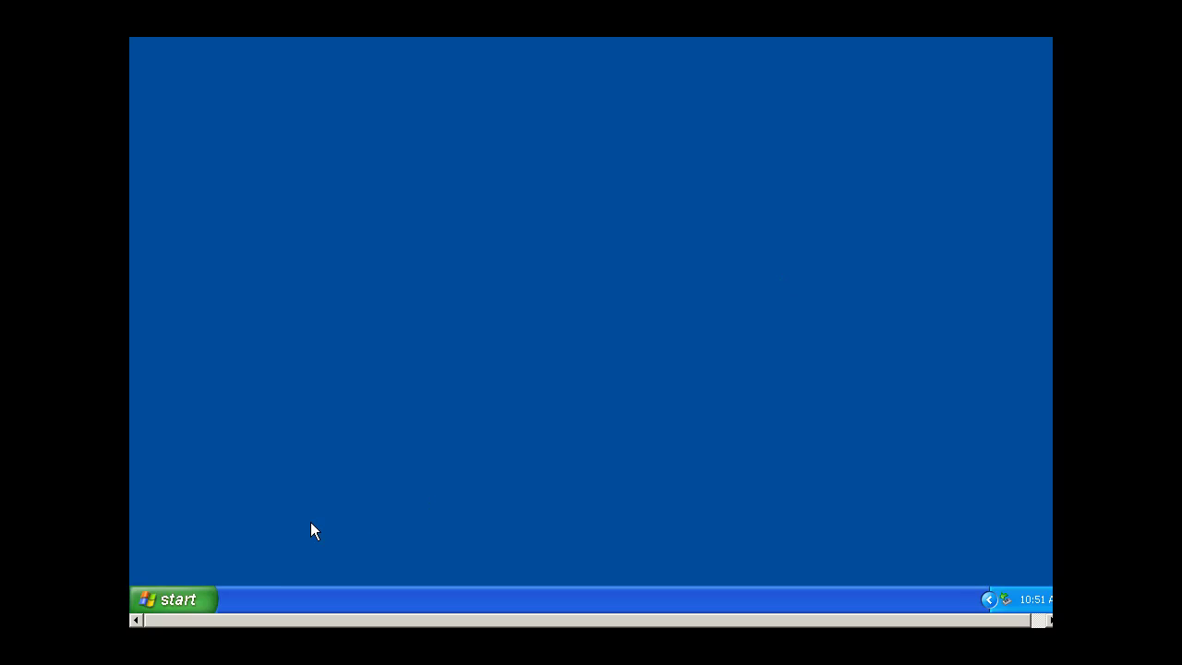
{"action": "left_click", "coordinate": [175, 602]}
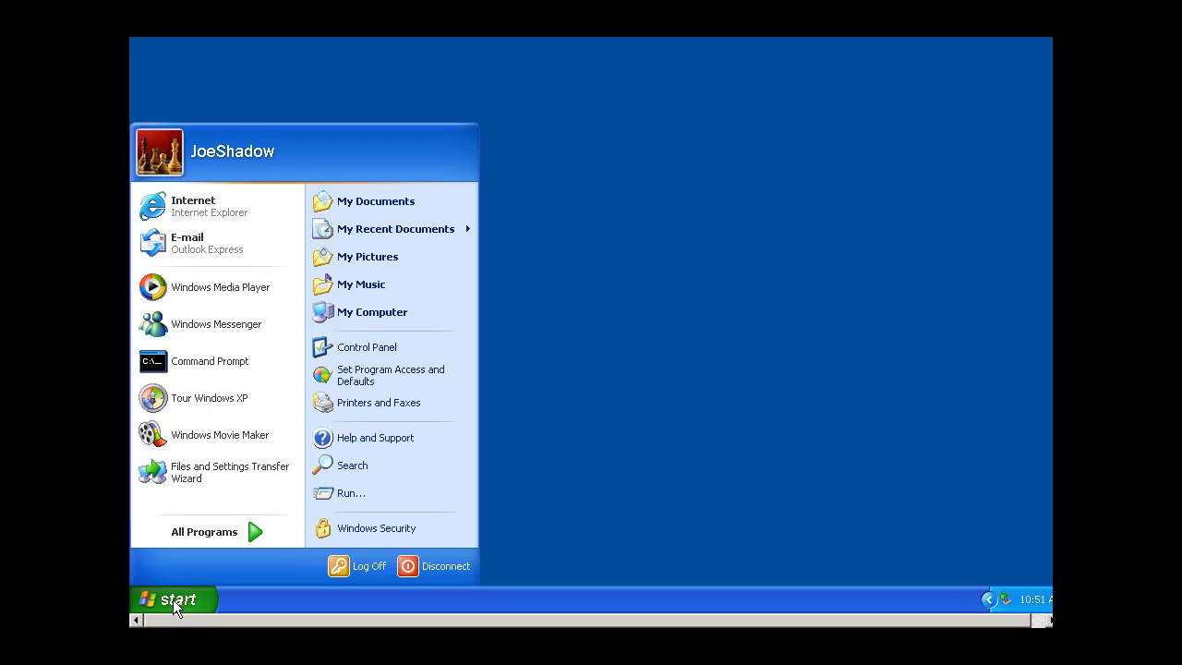
{"action": "left_click", "coordinate": [371, 353]}
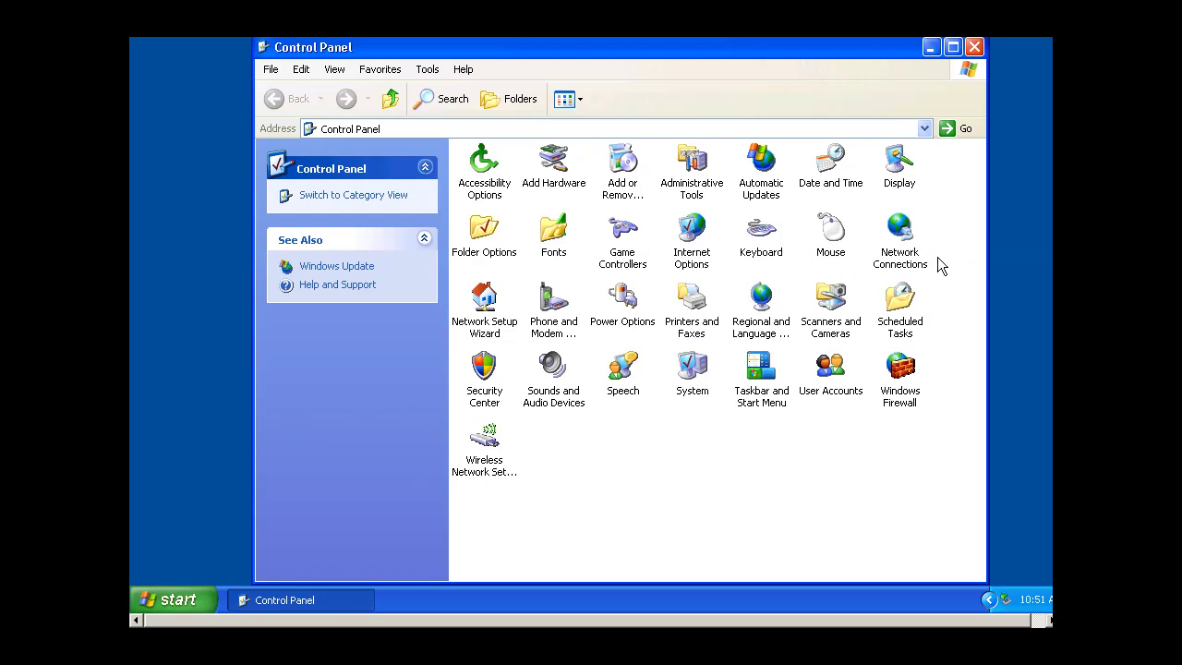
{"action": "double_click", "coordinate": [902, 229]}
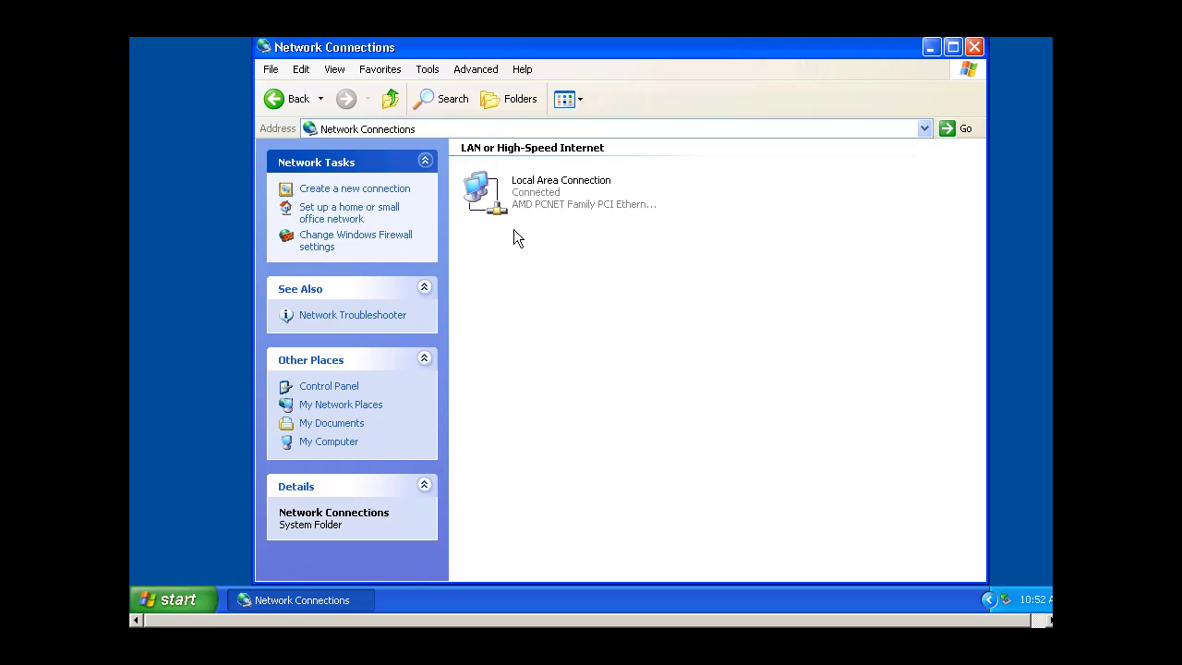
Step: Open the Internet Protocol (TCP/IP) properties of the Local Area Connection
{"action": "left_click", "coordinate": [477, 188]}
{"action": "right_click", "coordinate": [476, 188]}
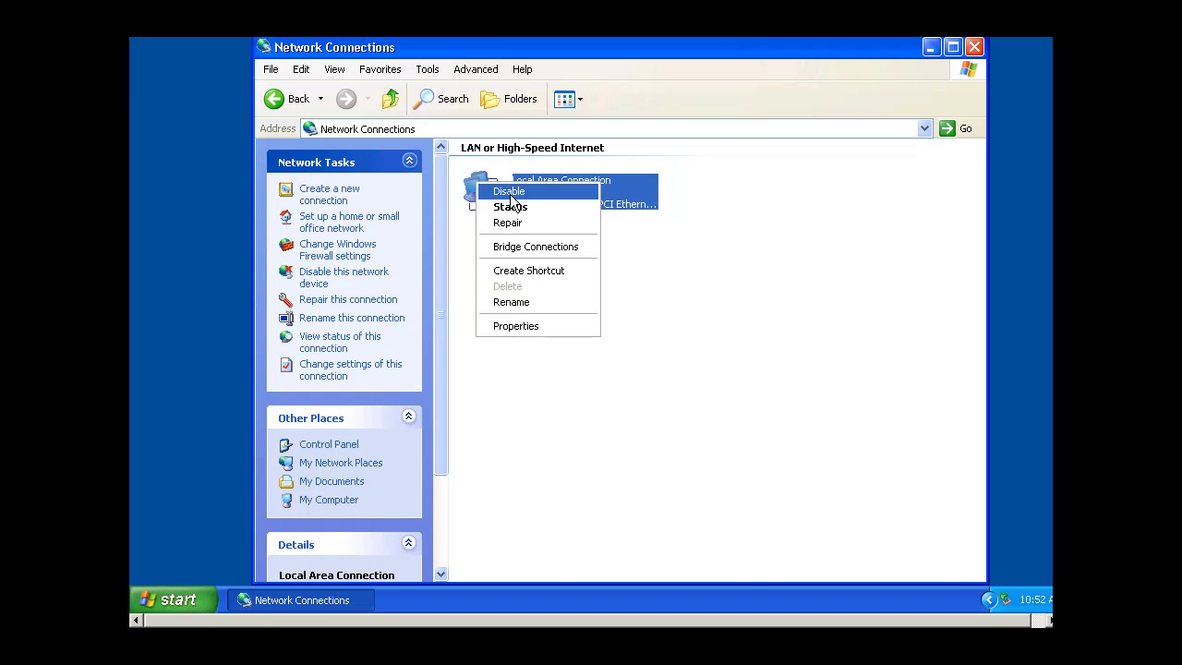
{"action": "left_click", "coordinate": [513, 327]}
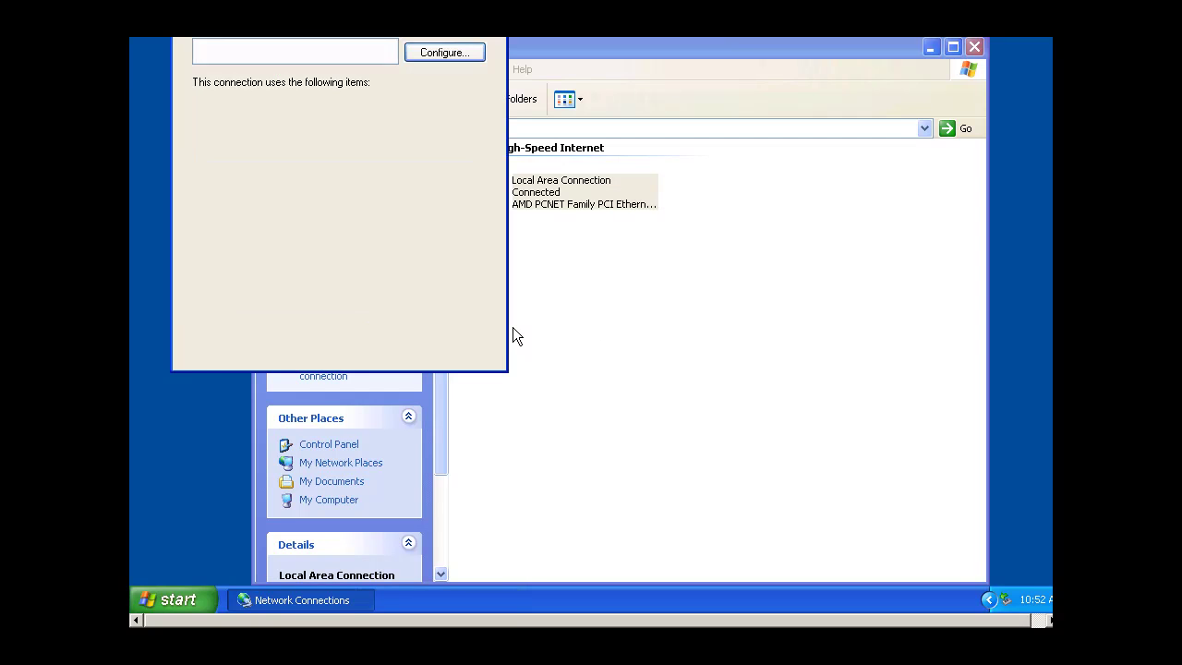
{"action": "left_click_drag", "start_coordinate": [440, 26], "coordinate": [588, 85]}
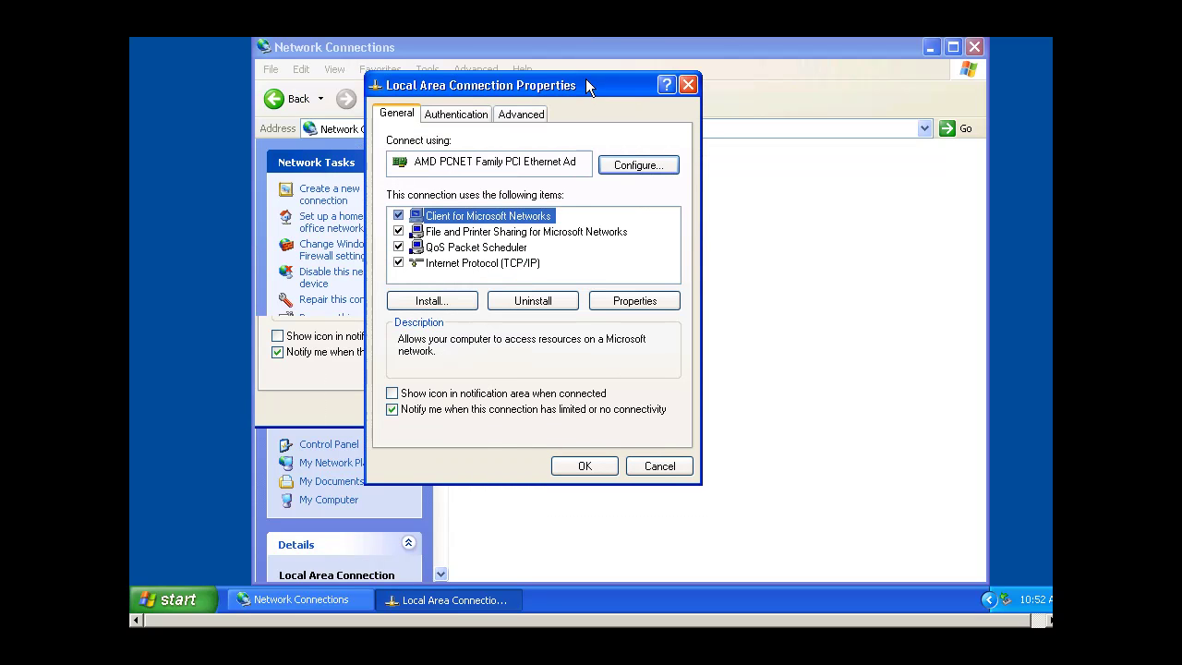
{"action": "left_click", "coordinate": [456, 264]}
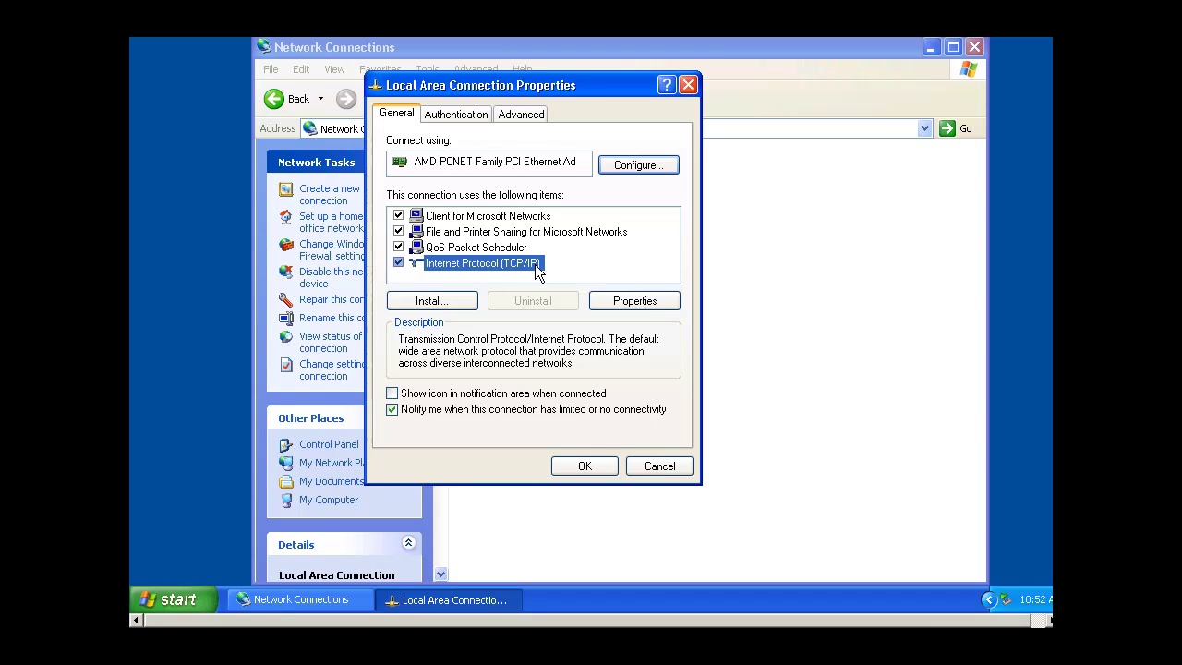
{"action": "left_click", "coordinate": [641, 305]}
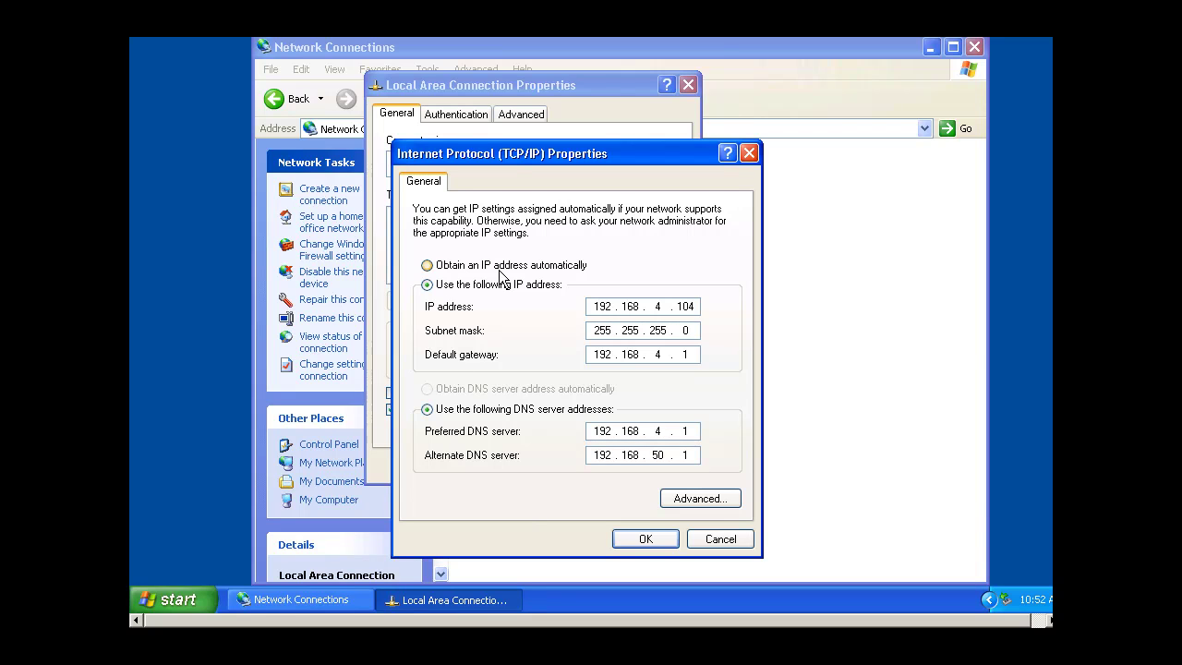
Step: Try obtaining the IP address automatically, return to manual addressing, and discard the TCP/IP and Local Area Connection changes
{"action": "left_click", "coordinate": [428, 266]}
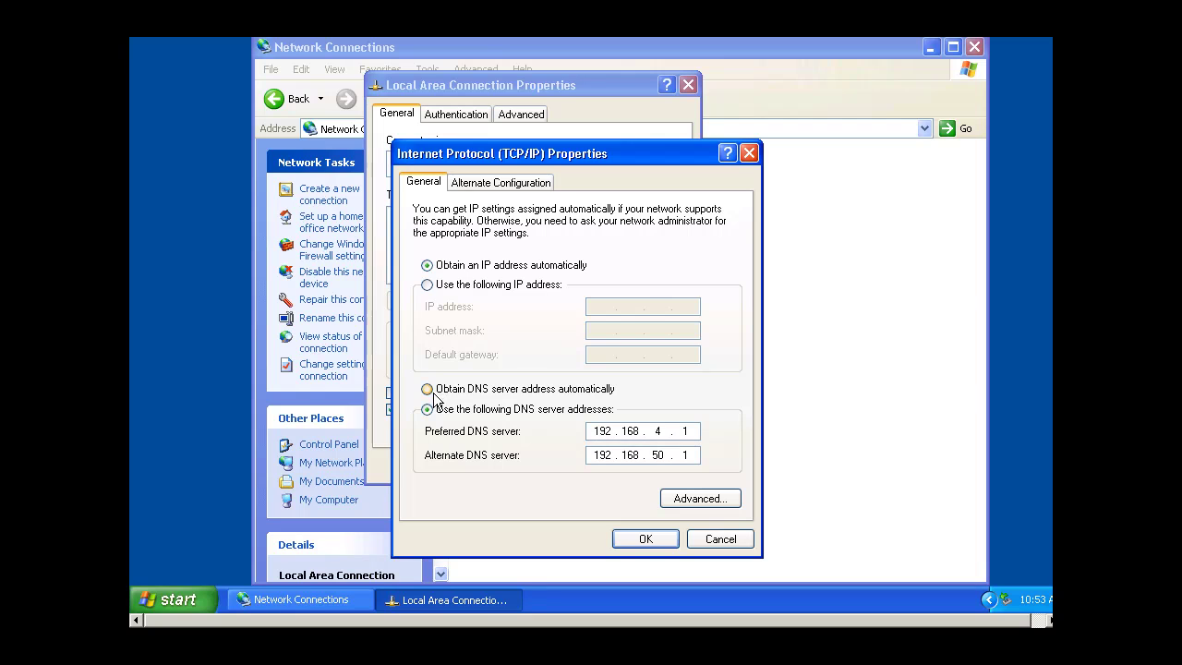
{"action": "left_click", "coordinate": [428, 285]}
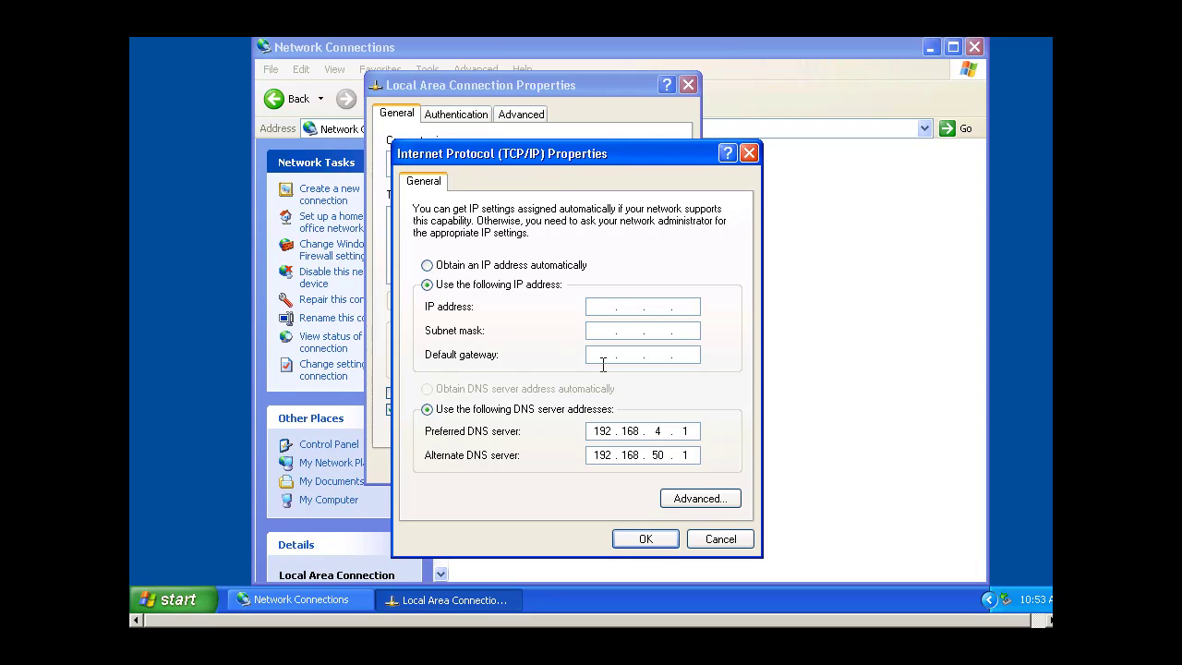
{"action": "left_click", "coordinate": [720, 540]}
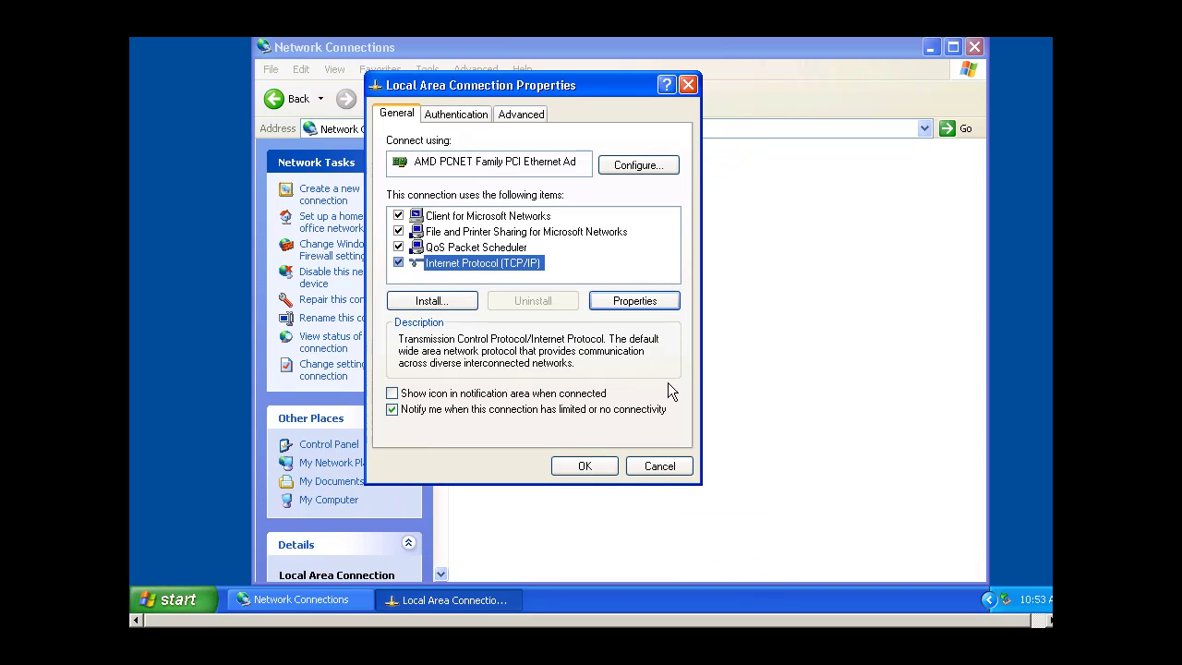
{"action": "left_click", "coordinate": [628, 298]}
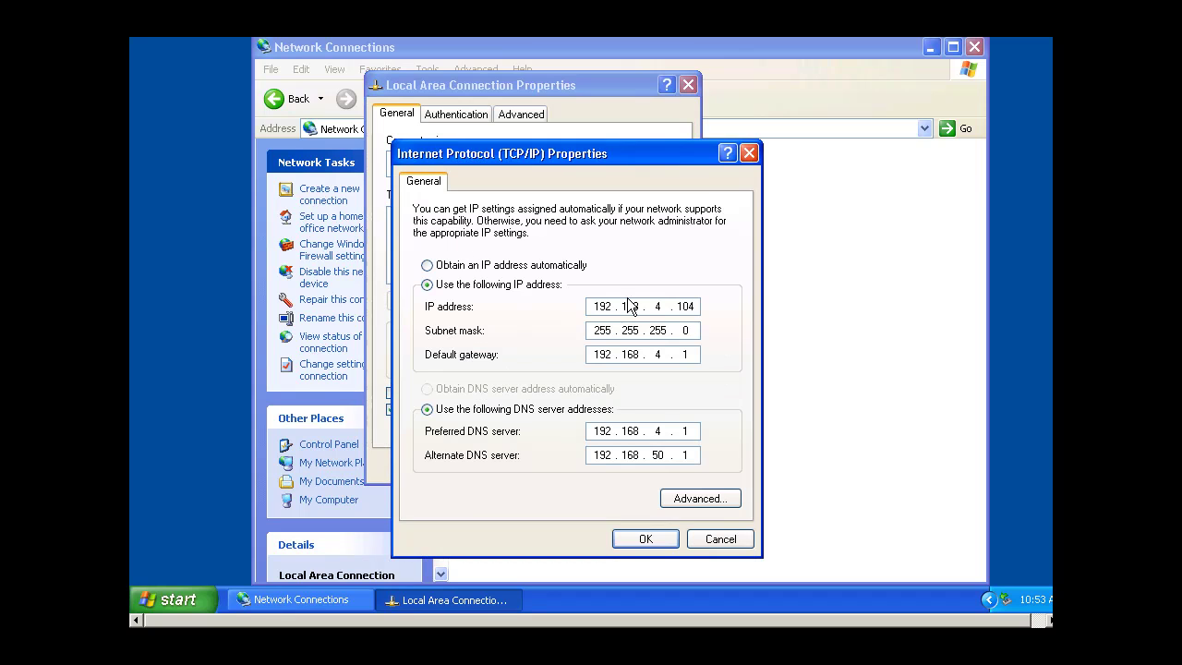
{"action": "left_click", "coordinate": [720, 539]}
{"action": "left_click", "coordinate": [677, 462]}
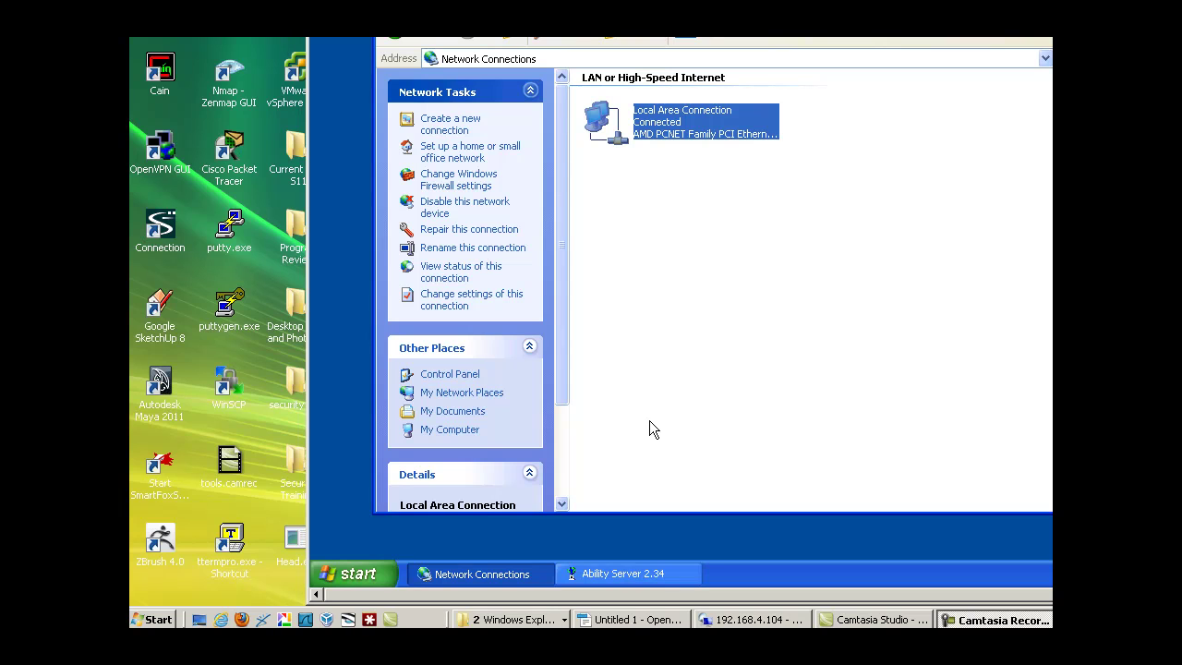
Step: Switch to the host computer and open its network connections list through the Network and Sharing Center
{"action": "left_click", "coordinate": [152, 621]}
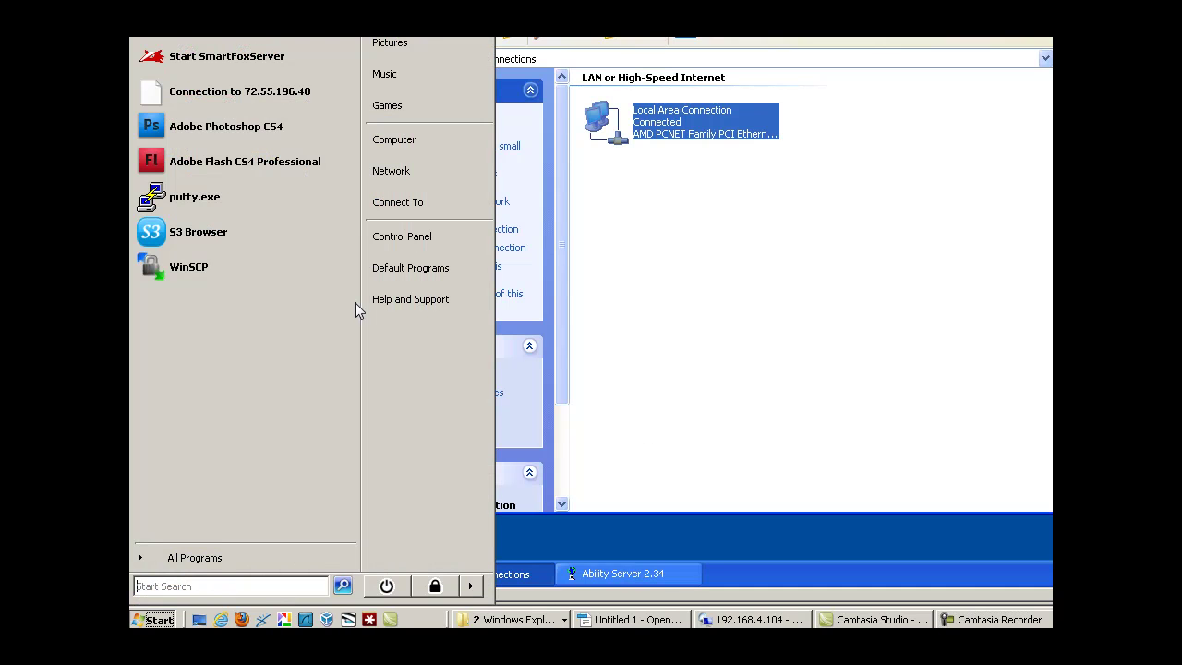
{"action": "left_click", "coordinate": [409, 237]}
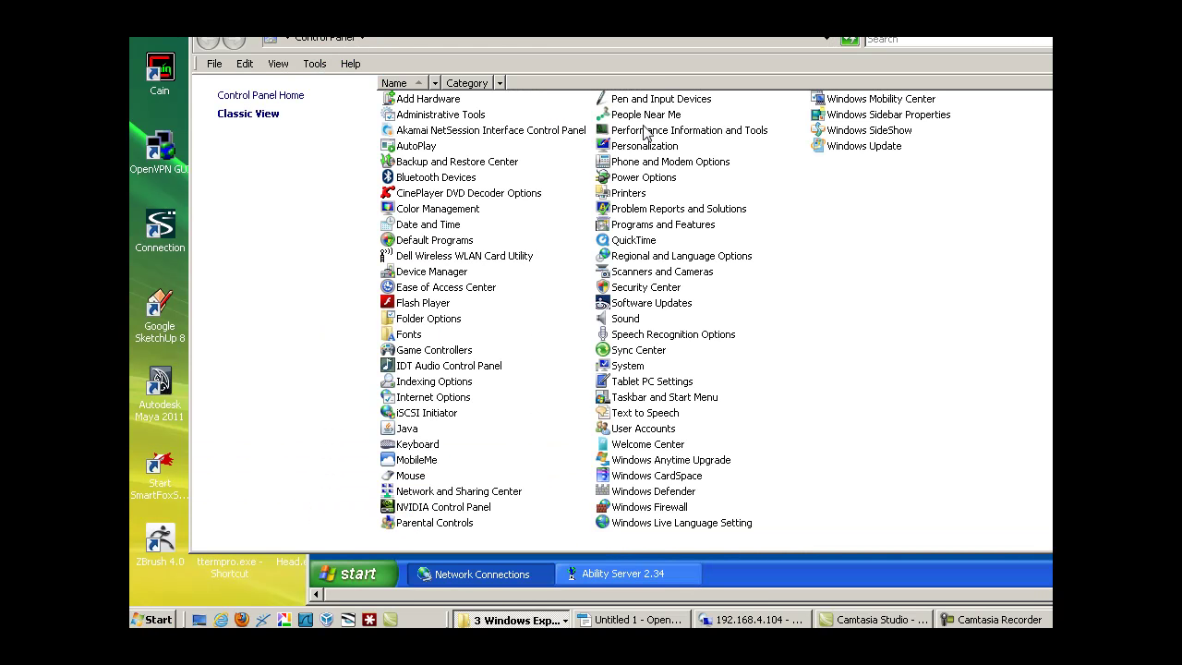
{"action": "left_click", "coordinate": [285, 100]}
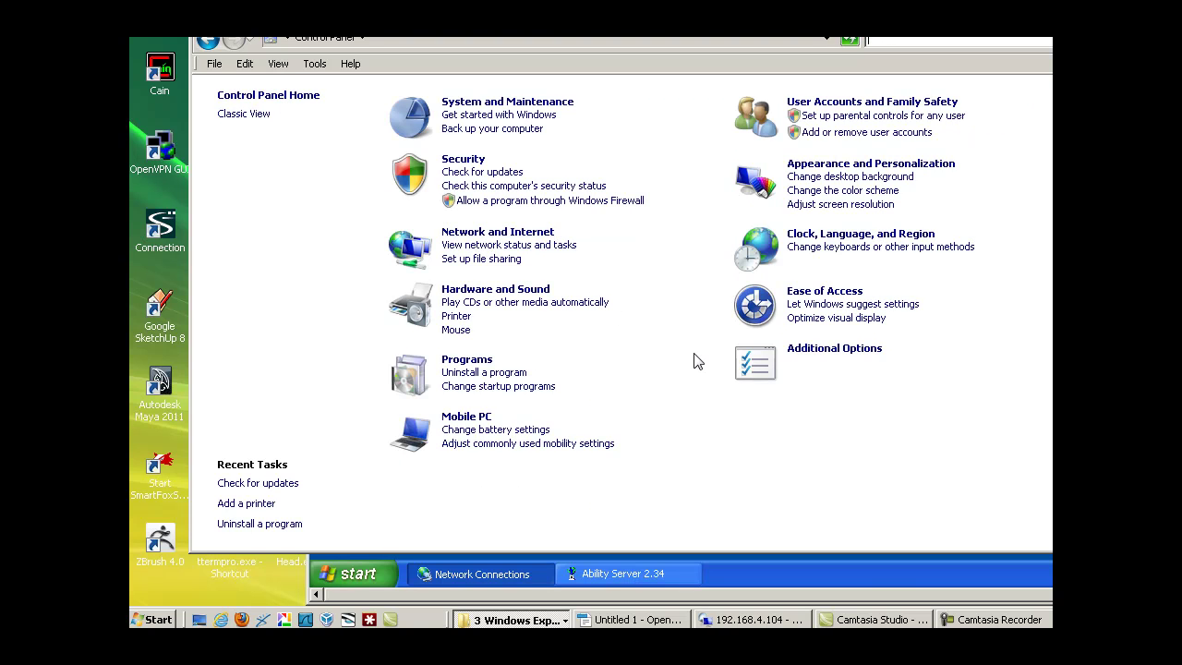
{"action": "left_click", "coordinate": [527, 232]}
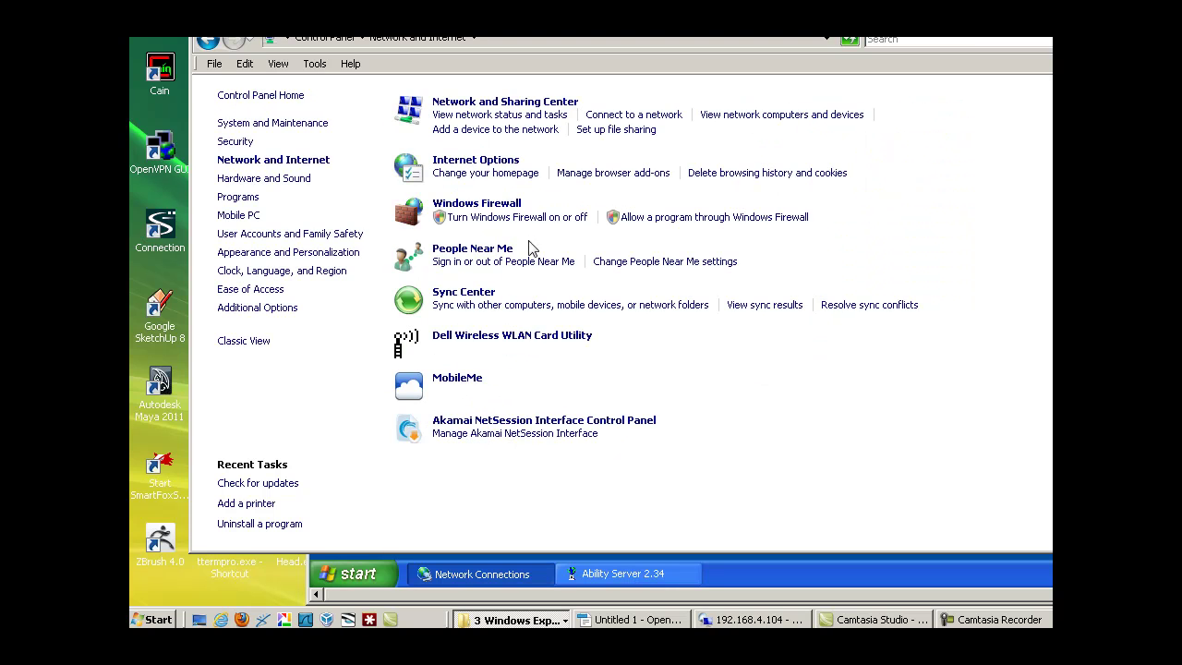
{"action": "left_click", "coordinate": [524, 104]}
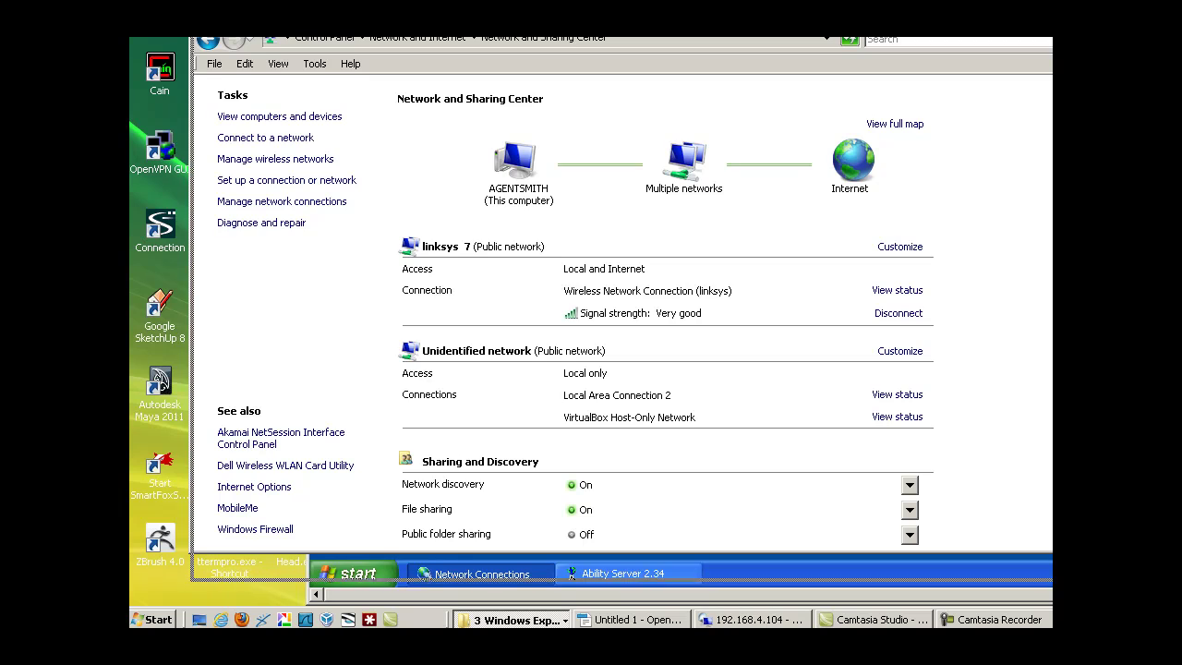
{"action": "left_click_drag", "start_coordinate": [574, 8], "coordinate": [573, 48]}
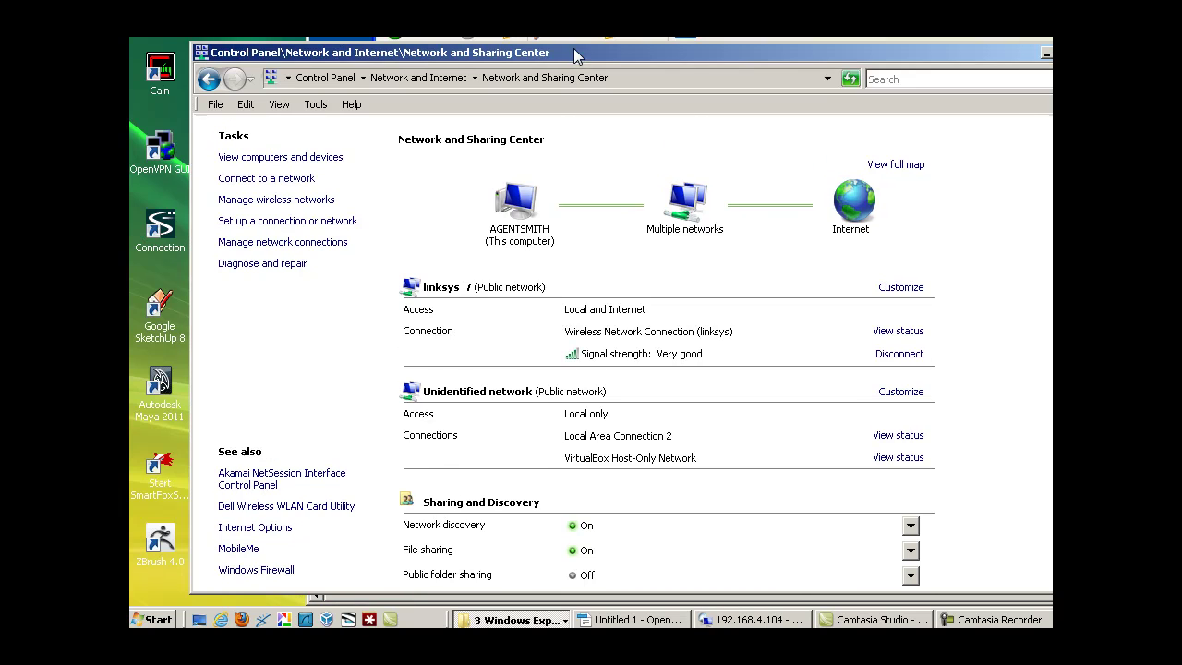
{"action": "left_click", "coordinate": [279, 244]}
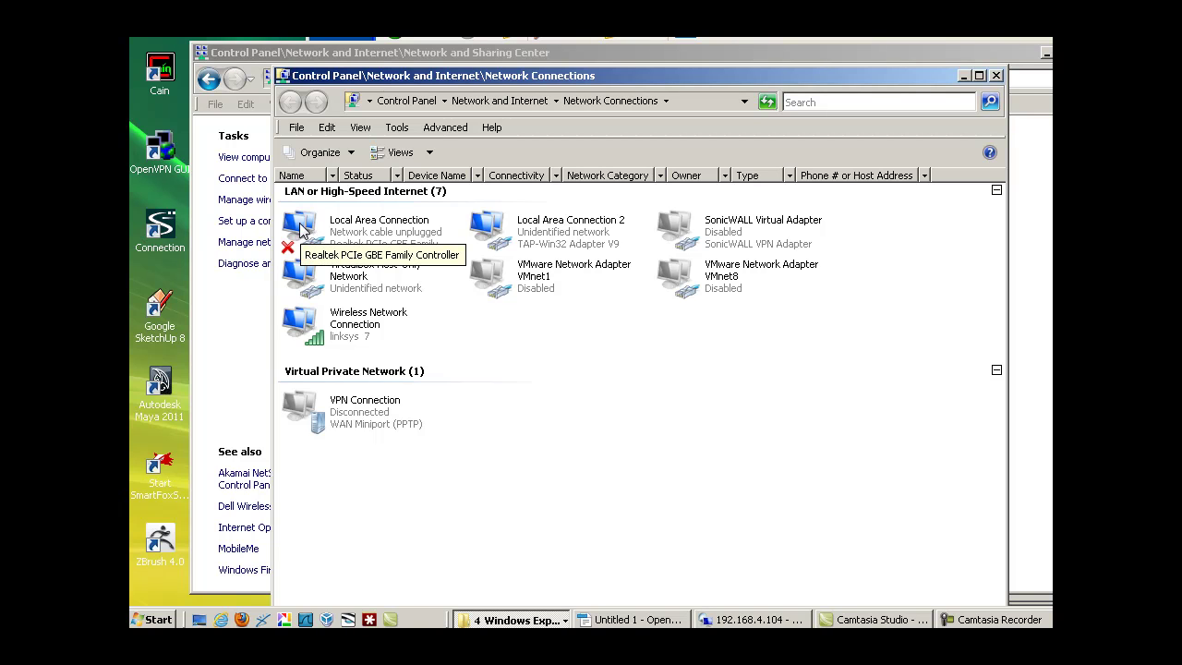
Step: Open the Internet Protocol Version 4 (TCP/IPv4) properties of the Realtek Local Area Connection
{"action": "left_click", "coordinate": [300, 229]}
{"action": "right_click", "coordinate": [301, 227]}
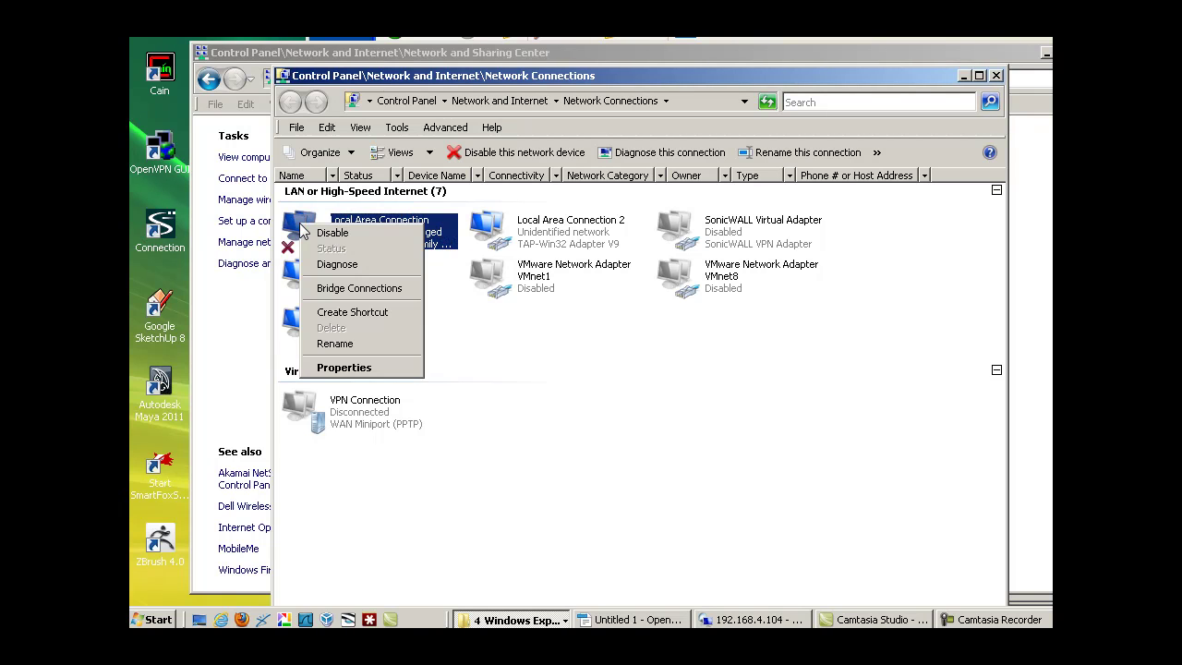
{"action": "left_click", "coordinate": [330, 369]}
{"action": "left_click_drag", "start_coordinate": [465, 150], "coordinate": [624, 145]}
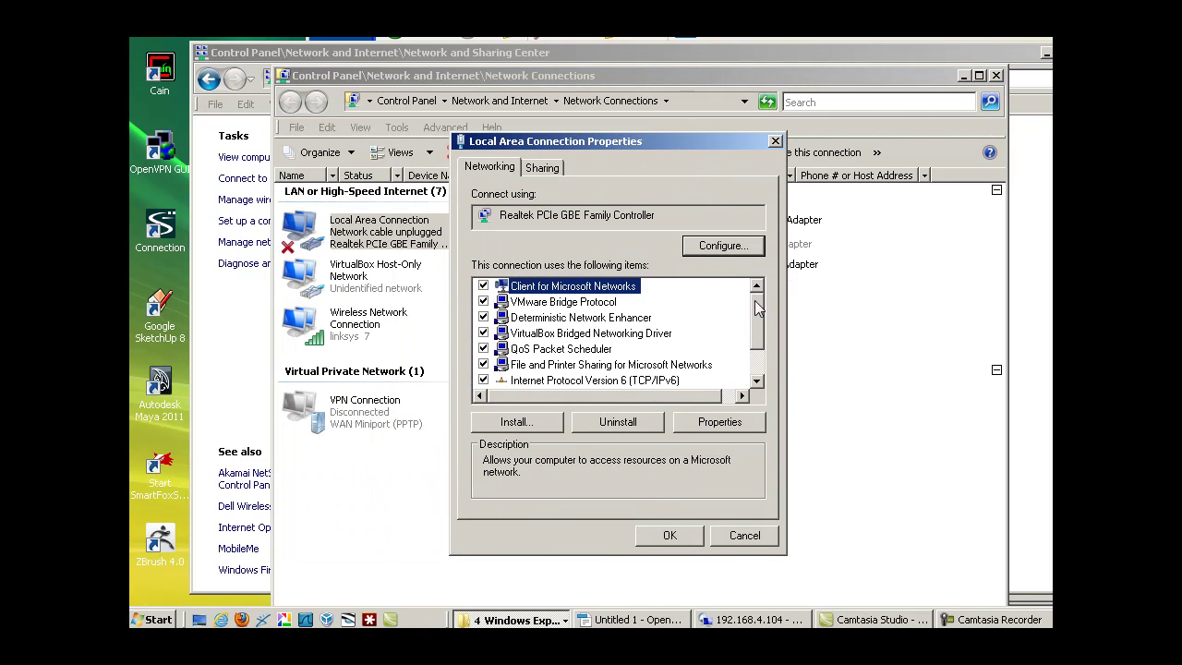
{"action": "scroll", "coordinate": [757, 308], "scroll_direction": "down", "scroll_amount": 1}
{"action": "left_click", "coordinate": [624, 351]}
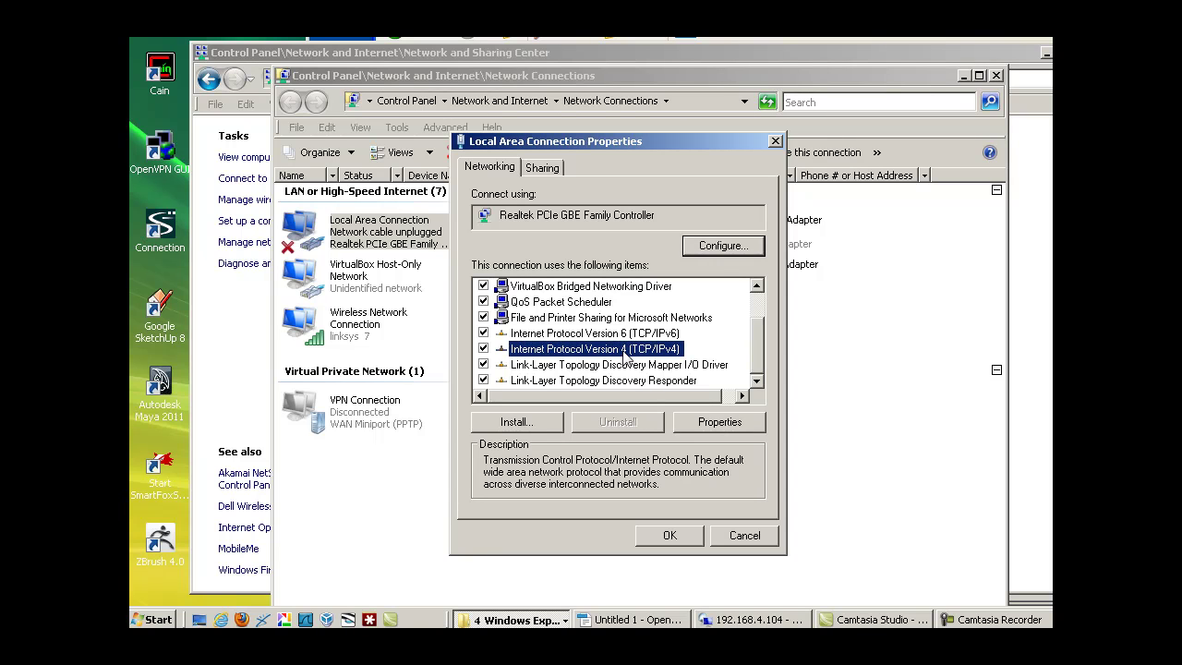
{"action": "left_click", "coordinate": [721, 428]}
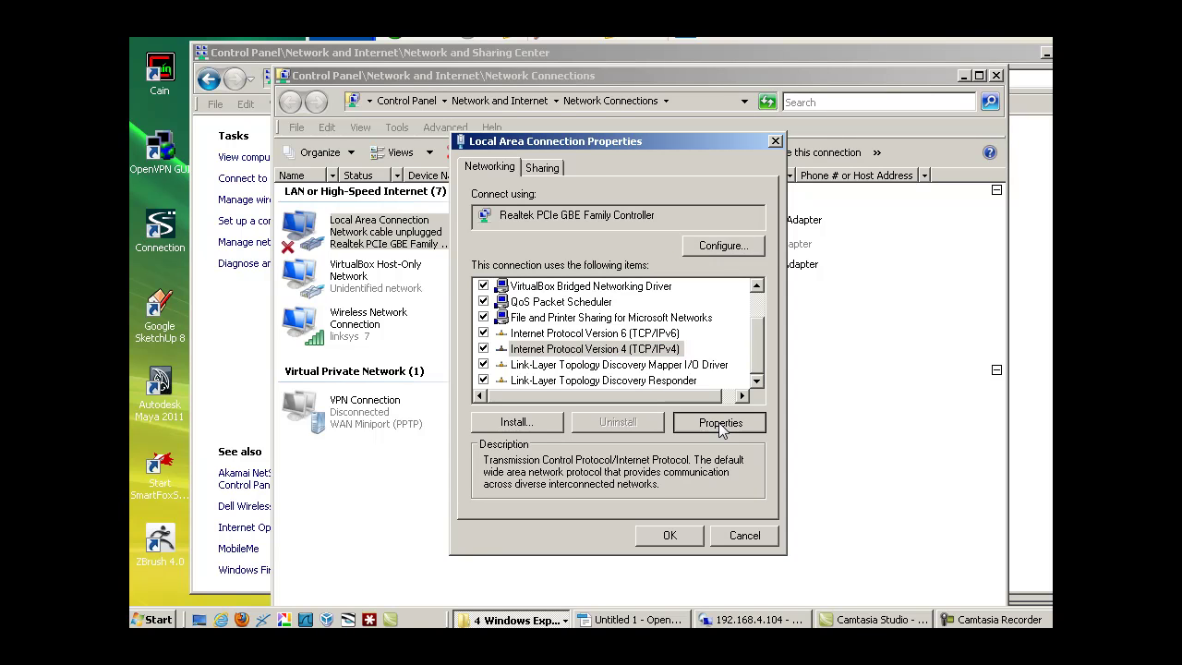
{"action": "left_click_drag", "start_coordinate": [729, 205], "coordinate": [743, 161]}
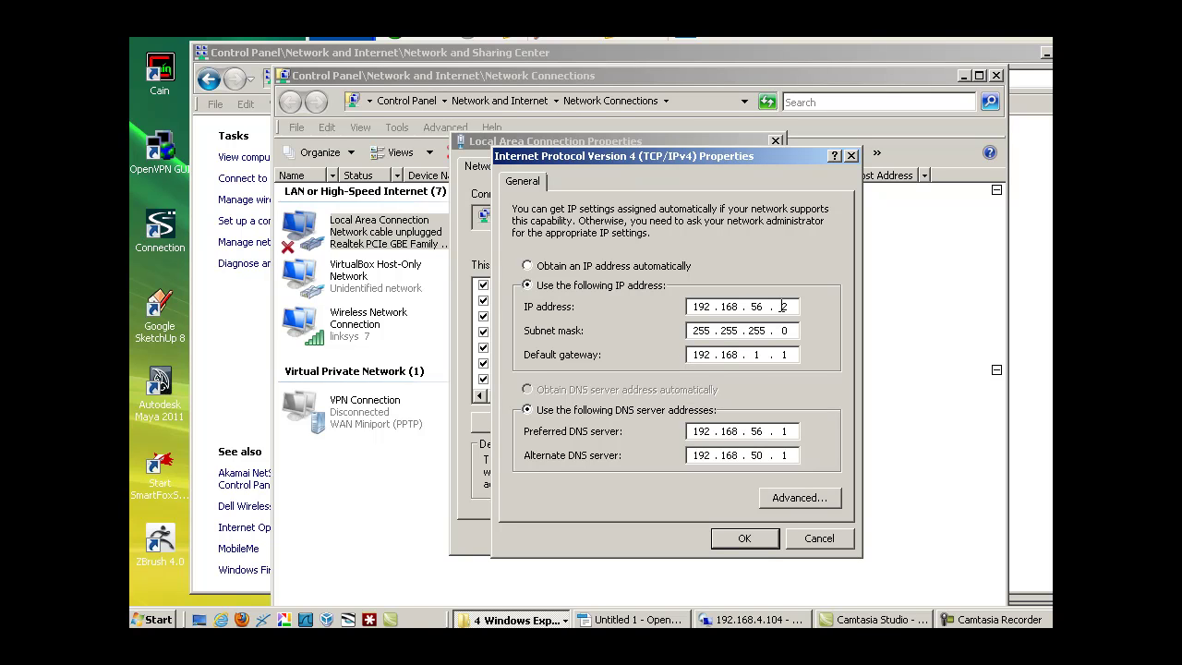
Step: Set the static IP address to 192.168.1.1 and the alternate DNS server to 8.8.8.8, and save the connection settings
{"action": "double_click", "coordinate": [757, 355]}
{"action": "left_click", "coordinate": [756, 307]}
{"action": "double_click", "coordinate": [756, 307]}
{"action": "type", "text": "1"}
{"action": "double_click", "coordinate": [782, 306]}
{"action": "type", "text": "1"}
{"action": "left_click_drag", "start_coordinate": [693, 454], "coordinate": [737, 454]}
{"action": "type", "text": "8 . 8 . 8 . 8"}
{"action": "left_click", "coordinate": [729, 545]}
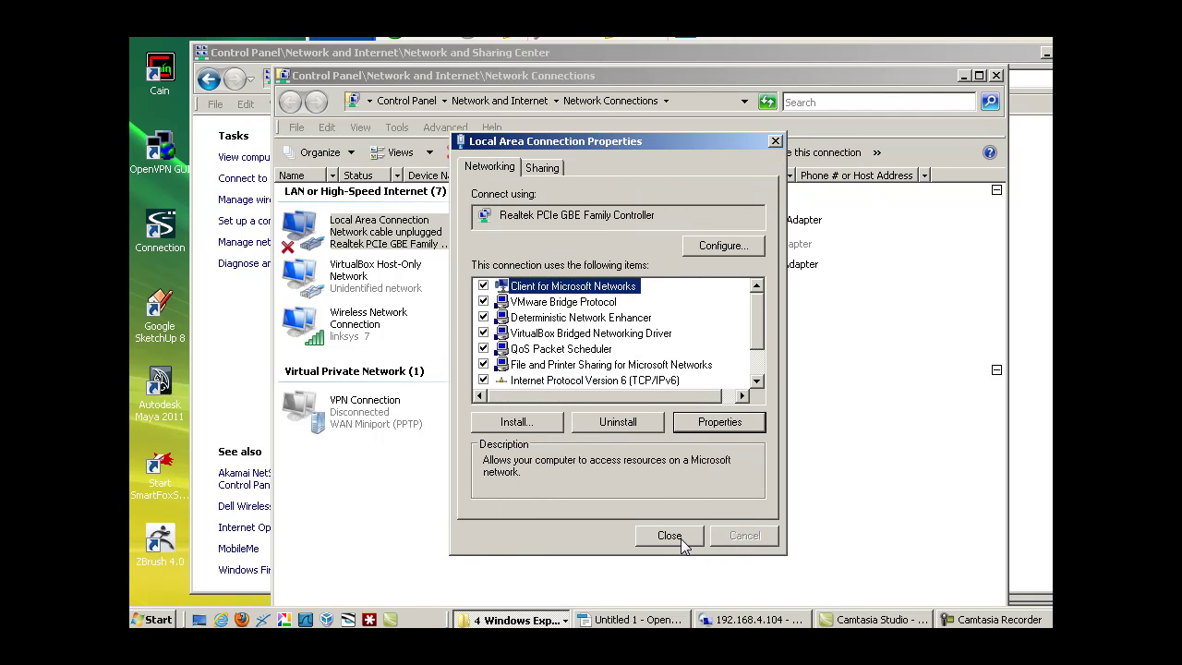
{"action": "left_click", "coordinate": [671, 535]}
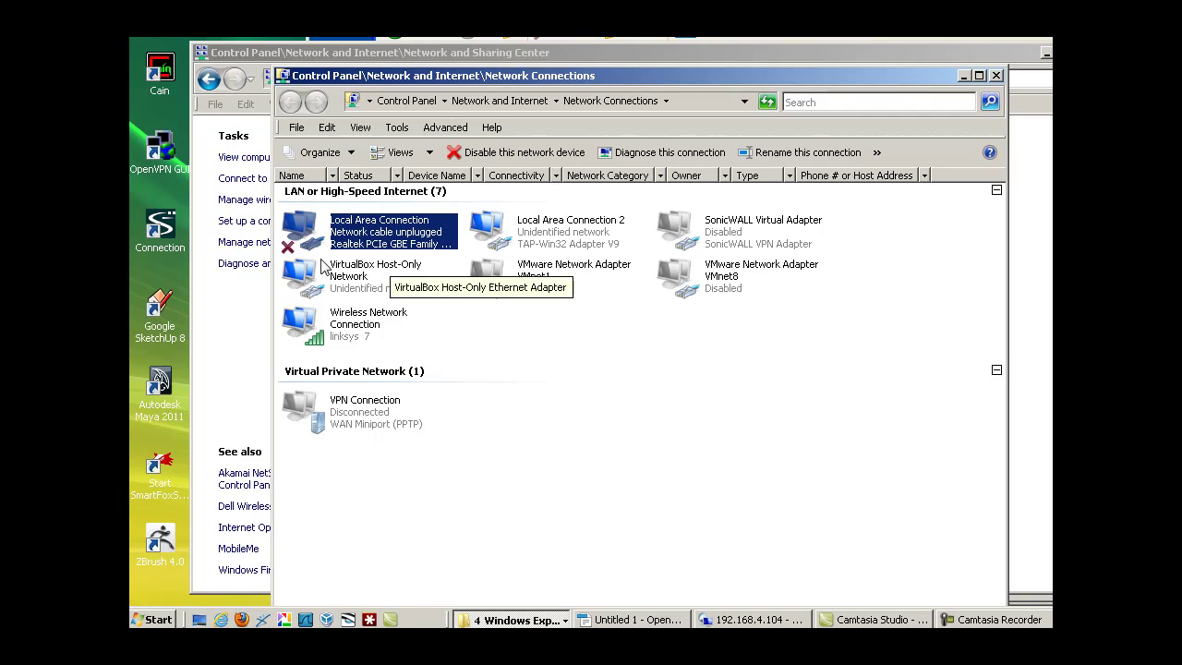
Step: Restart the Local Area Connection adapter by disabling and re-enabling it
{"action": "right_click", "coordinate": [300, 231]}
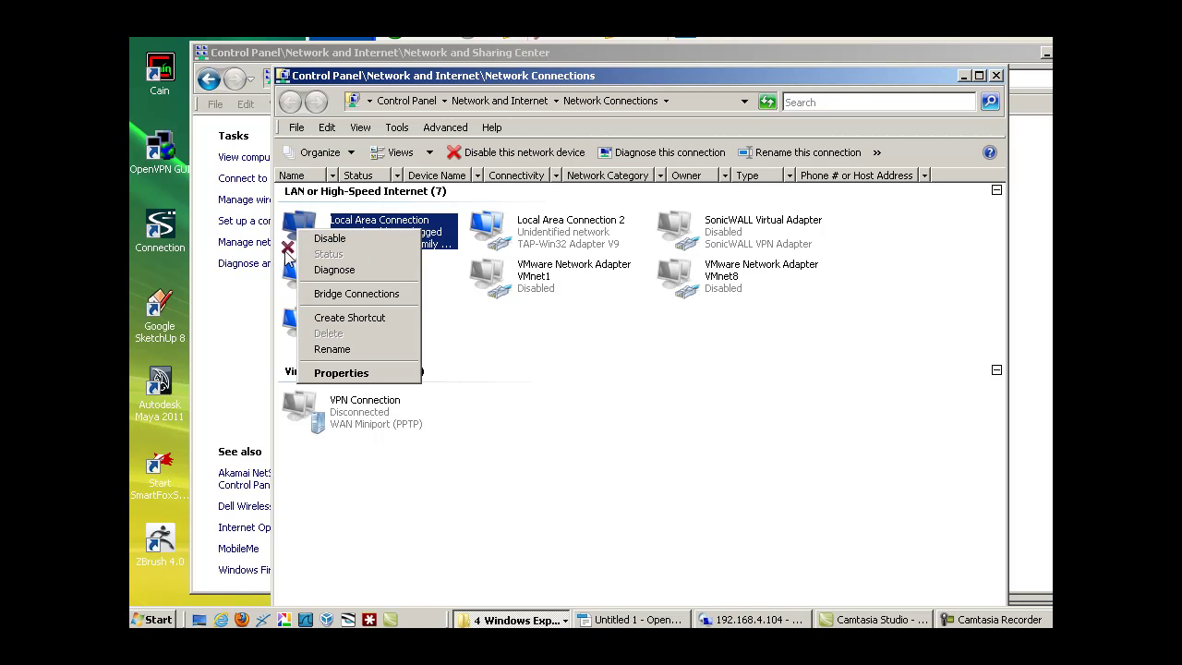
{"action": "left_click", "coordinate": [330, 239]}
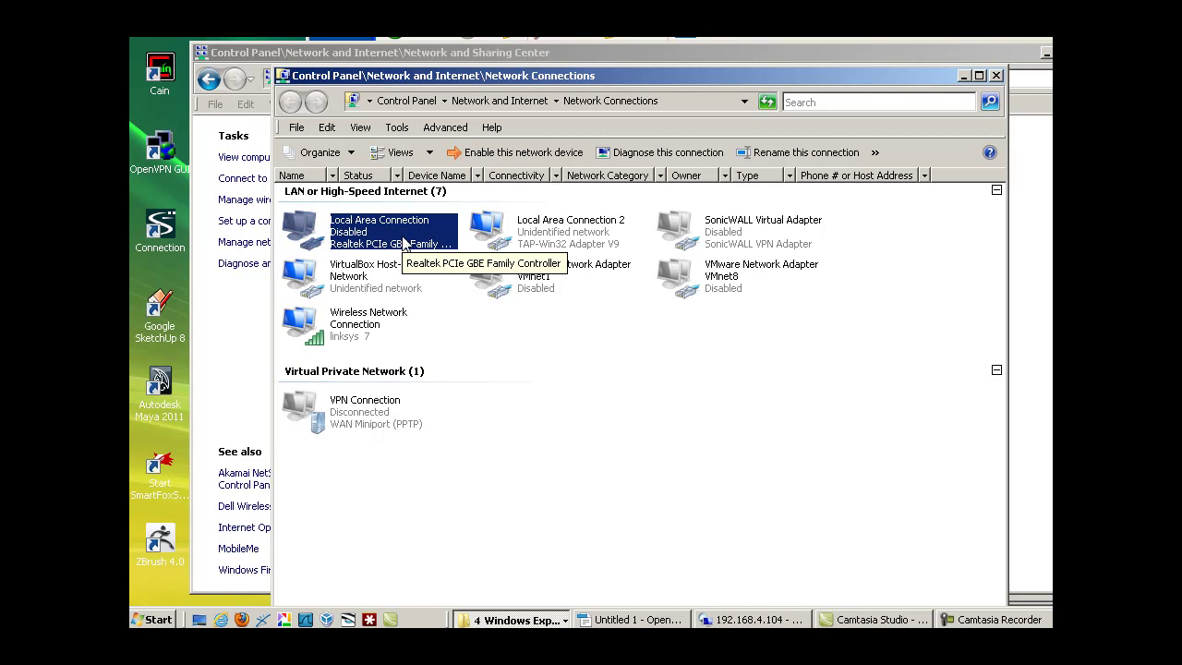
{"action": "right_click", "coordinate": [301, 226]}
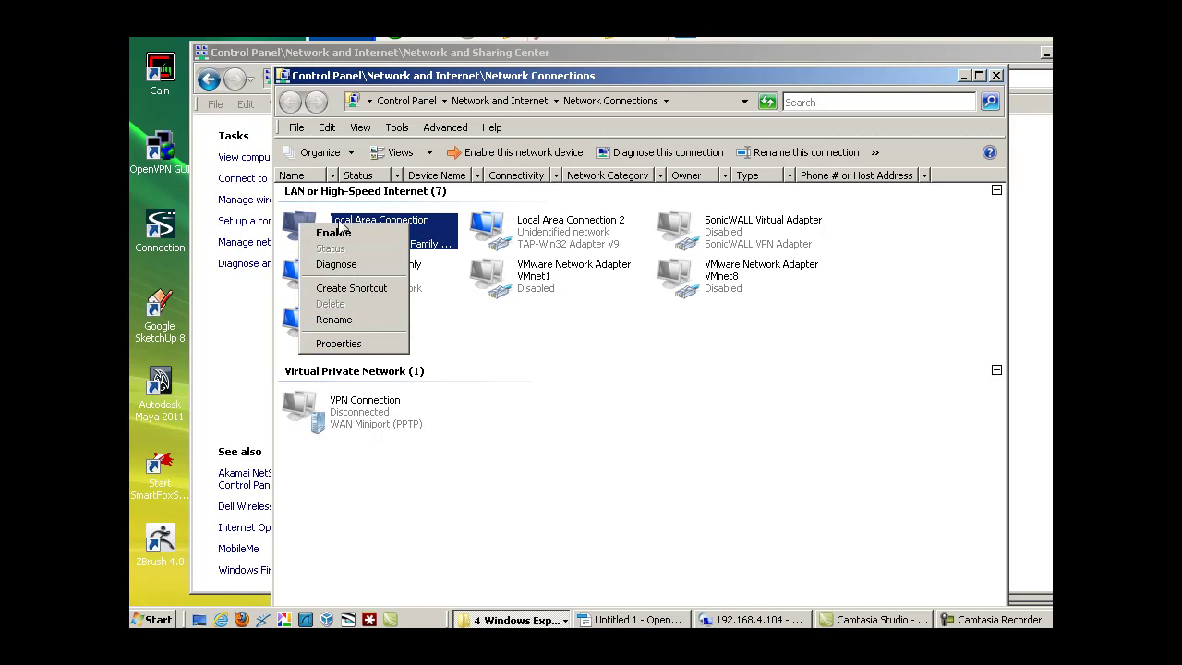
{"action": "left_click", "coordinate": [334, 233]}
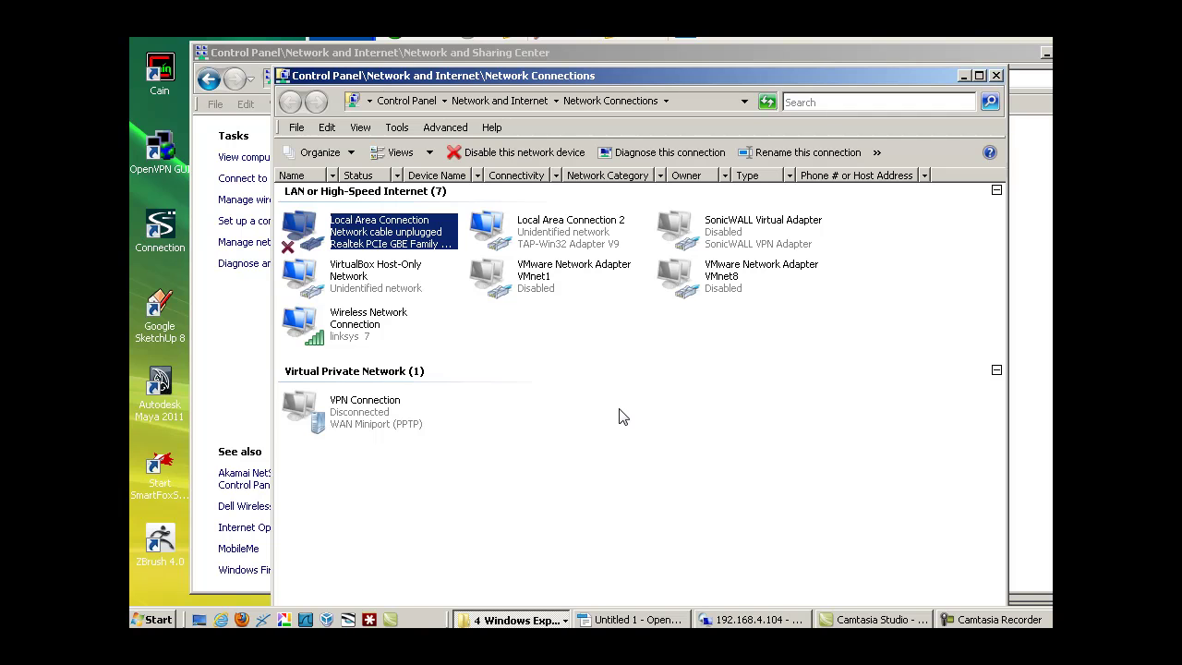
Step: Open a command prompt and run ipconfig to list the network adapters' IP configuration
{"action": "left_click", "coordinate": [152, 620]}
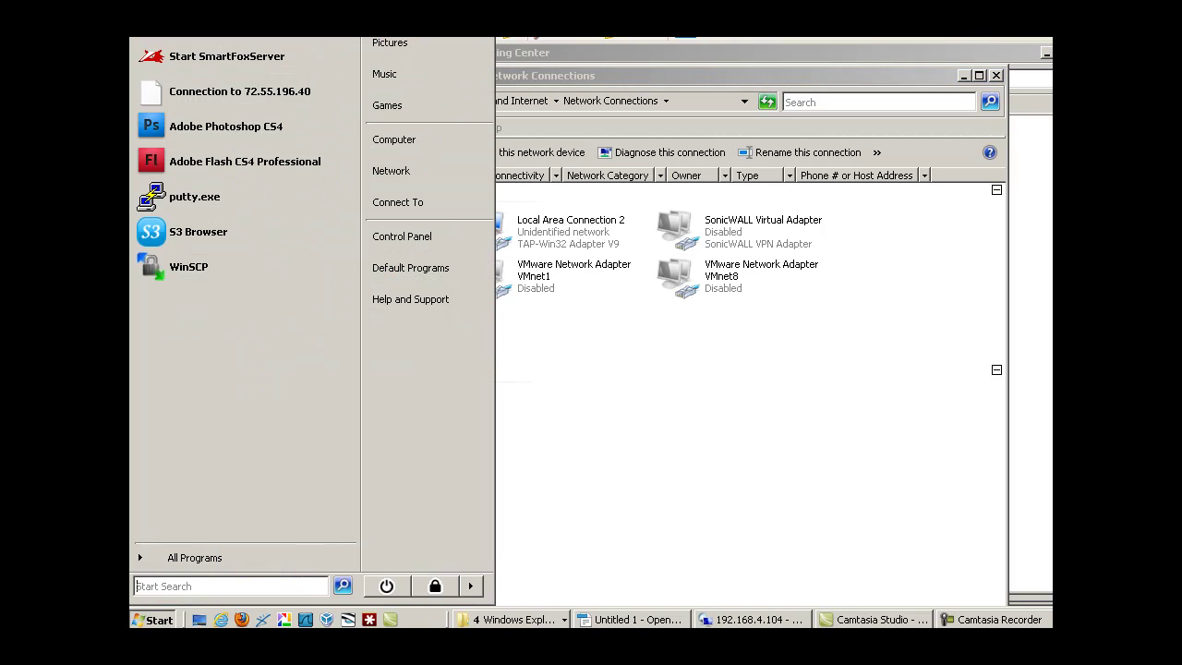
{"action": "left_click", "coordinate": [177, 587]}
{"action": "type", "text": "cmd"}
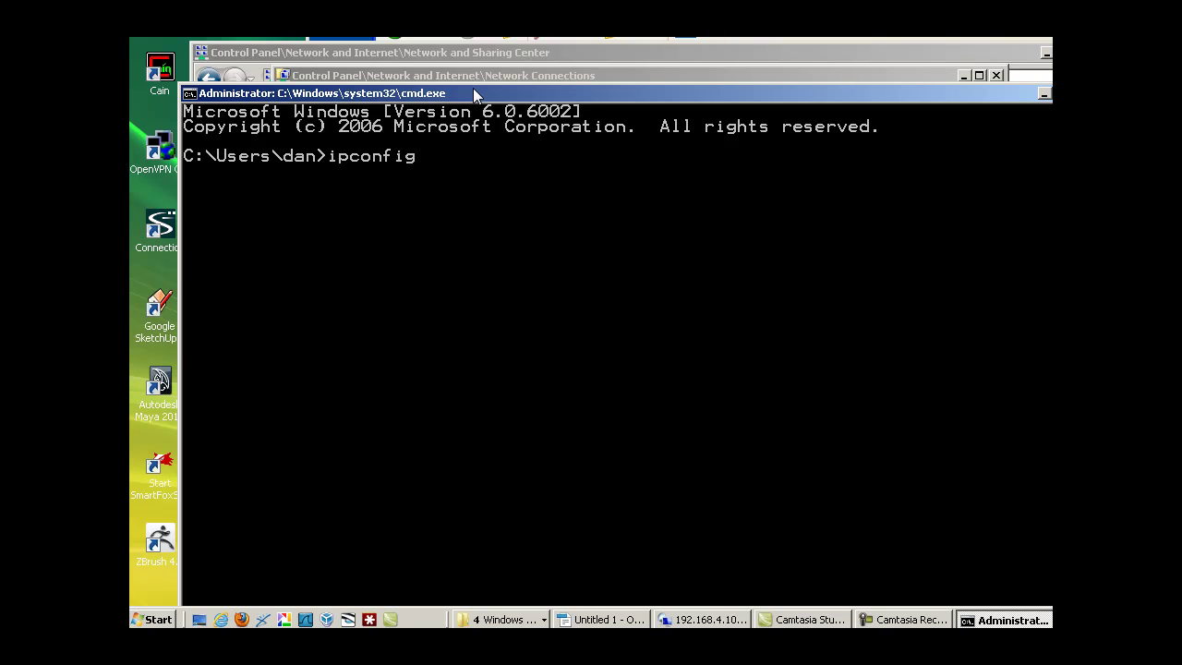
{"action": "key", "text": "Return"}
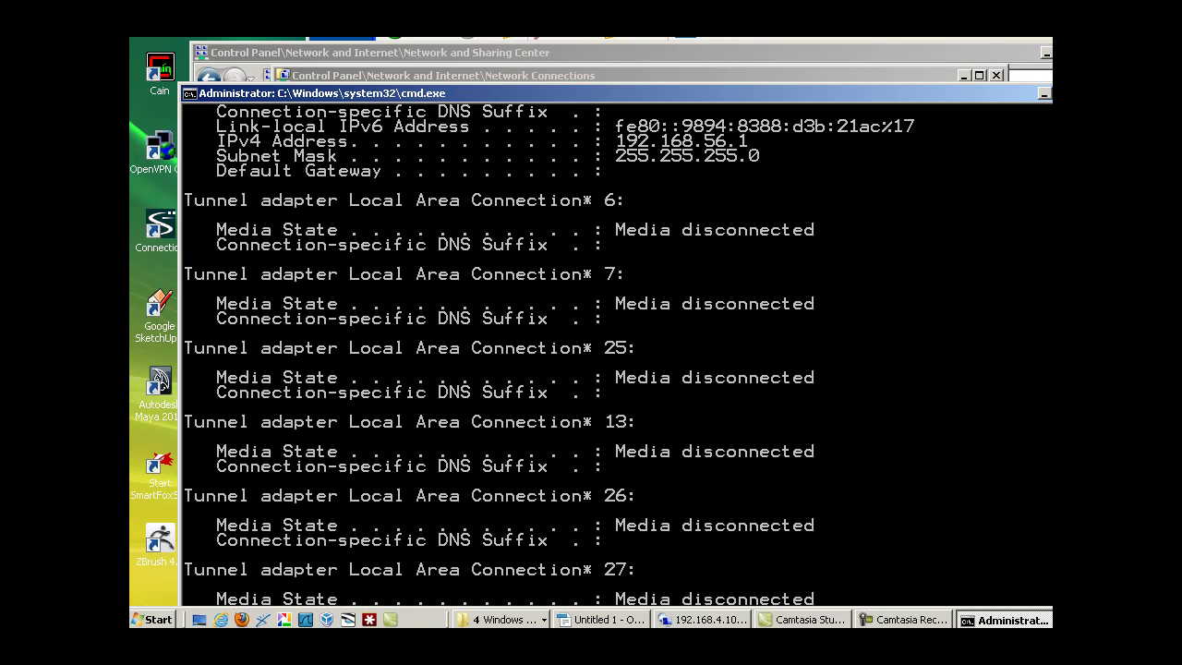
Step: Examine the ipconfig output for each adapter's IPv4 address, subnet mask, default gateway and media state
{"action": "scroll", "coordinate": [549, 362], "scroll_direction": "up", "scroll_amount": 7}
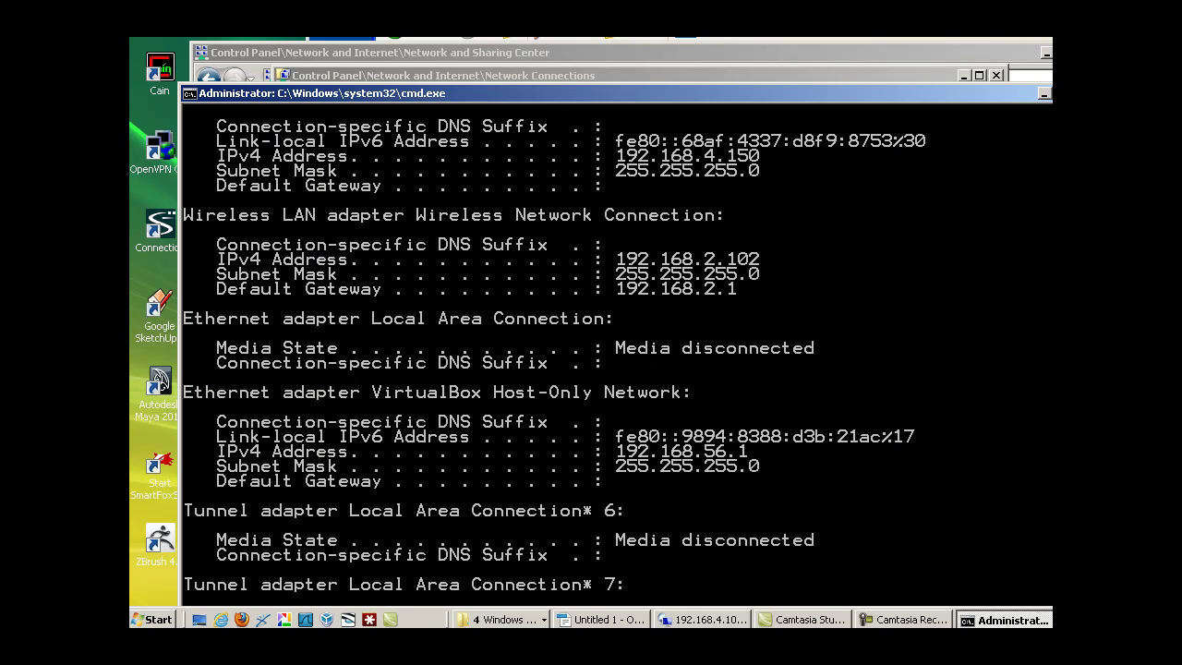
{"action": "scroll", "coordinate": [617, 351], "scroll_direction": "up", "scroll_amount": 3}
{"action": "scroll", "coordinate": [554, 355], "scroll_direction": "down", "scroll_amount": 1}
{"action": "scroll", "coordinate": [555, 355], "scroll_direction": "up", "scroll_amount": 1}
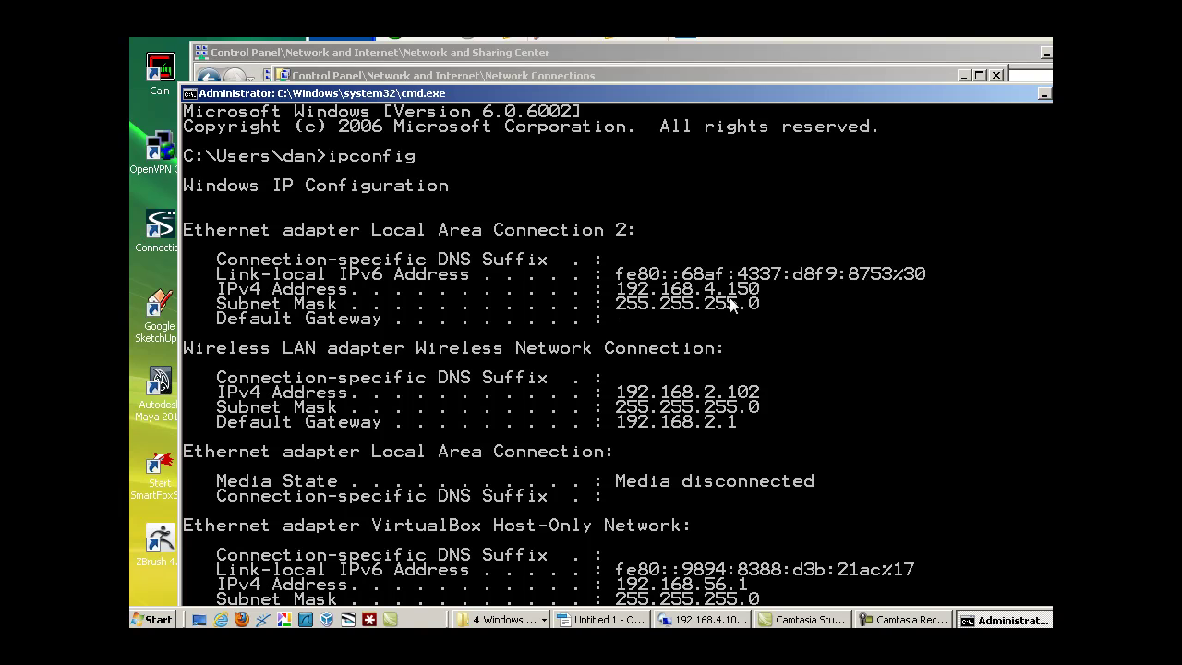
{"action": "mouse_move", "coordinate": [746, 99]}
{"action": "left_mouse_down"}
{"action": "mouse_move", "coordinate": [770, 111]}
{"action": "mouse_move", "coordinate": [754, 97]}
{"action": "left_mouse_up"}
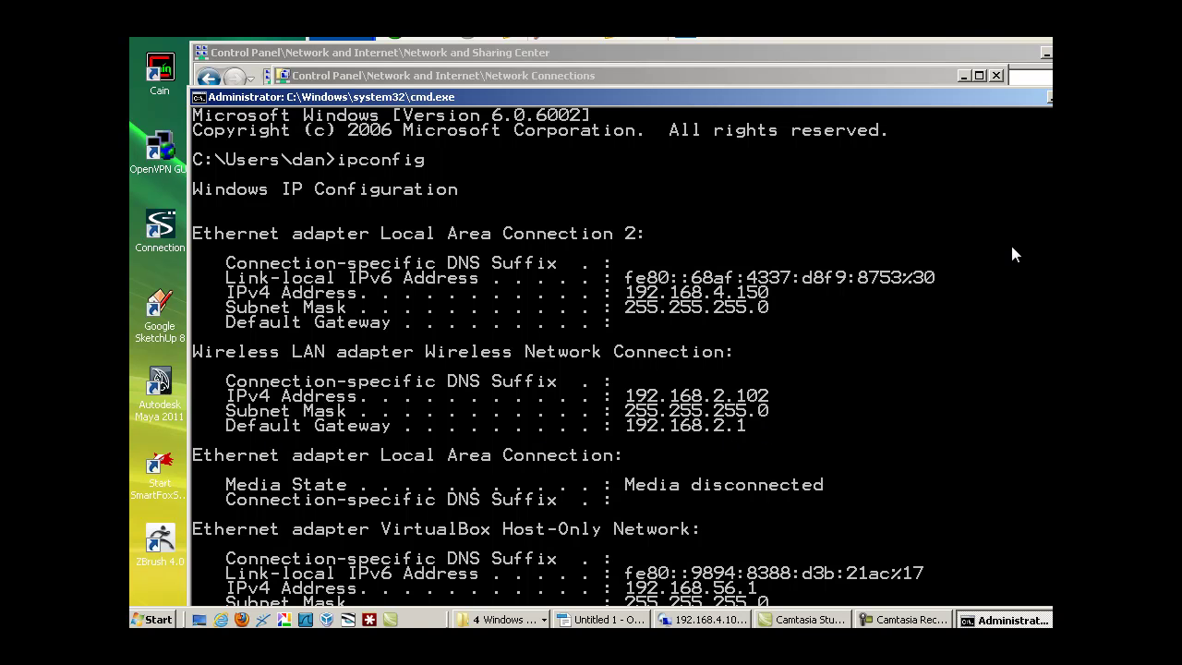
{"action": "scroll", "coordinate": [558, 360], "scroll_direction": "down", "scroll_amount": 12}
{"action": "scroll", "coordinate": [558, 361], "scroll_direction": "up", "scroll_amount": 12}
{"action": "scroll", "coordinate": [591, 351], "scroll_direction": "down", "scroll_amount": 10}
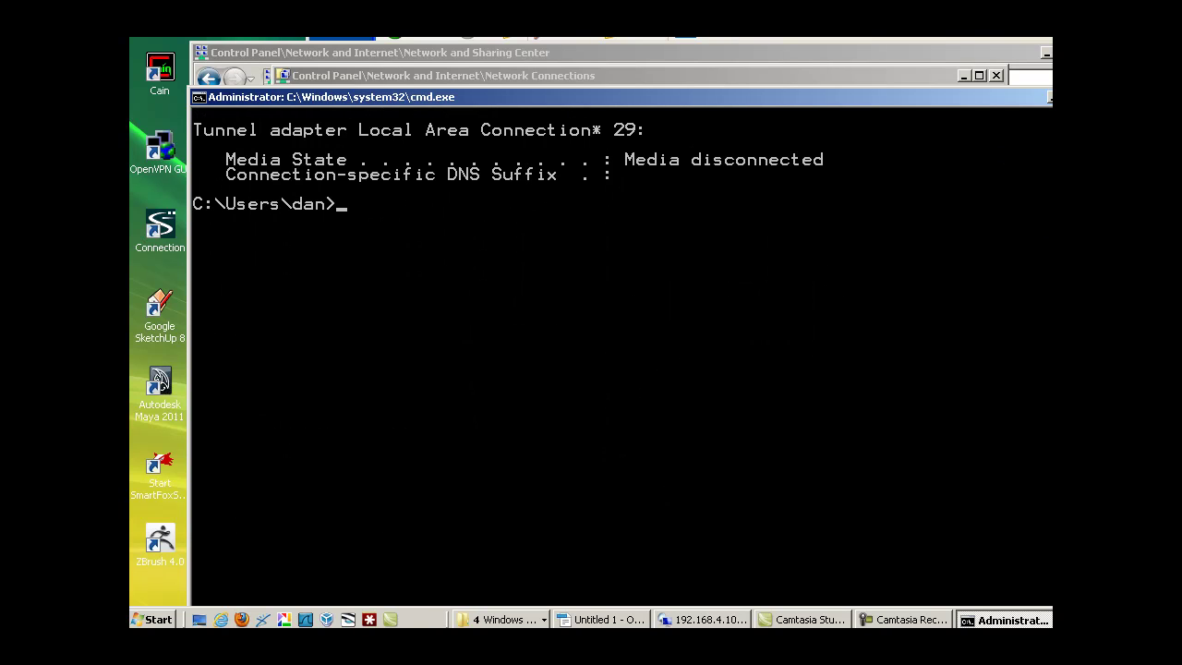
Step: Clear the command prompt screen and run ipconfig /all for the detailed adapter configuration
{"action": "type", "text": "cls"}
{"action": "key", "text": "Return"}
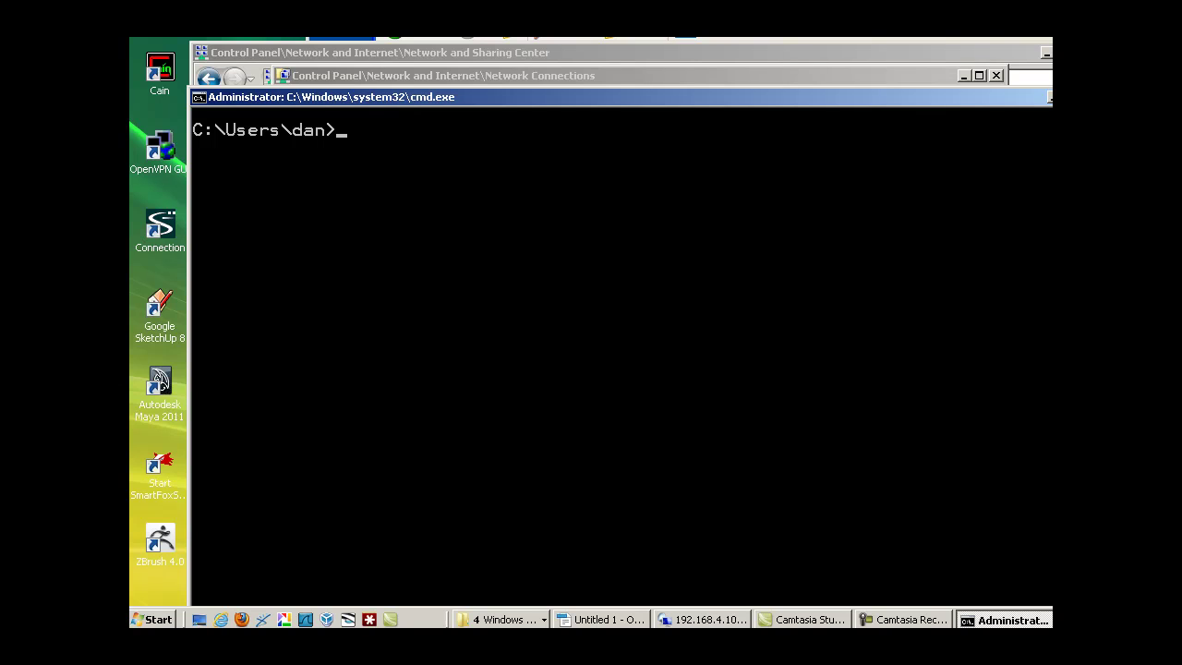
{"action": "type", "text": "ipconfig /all"}
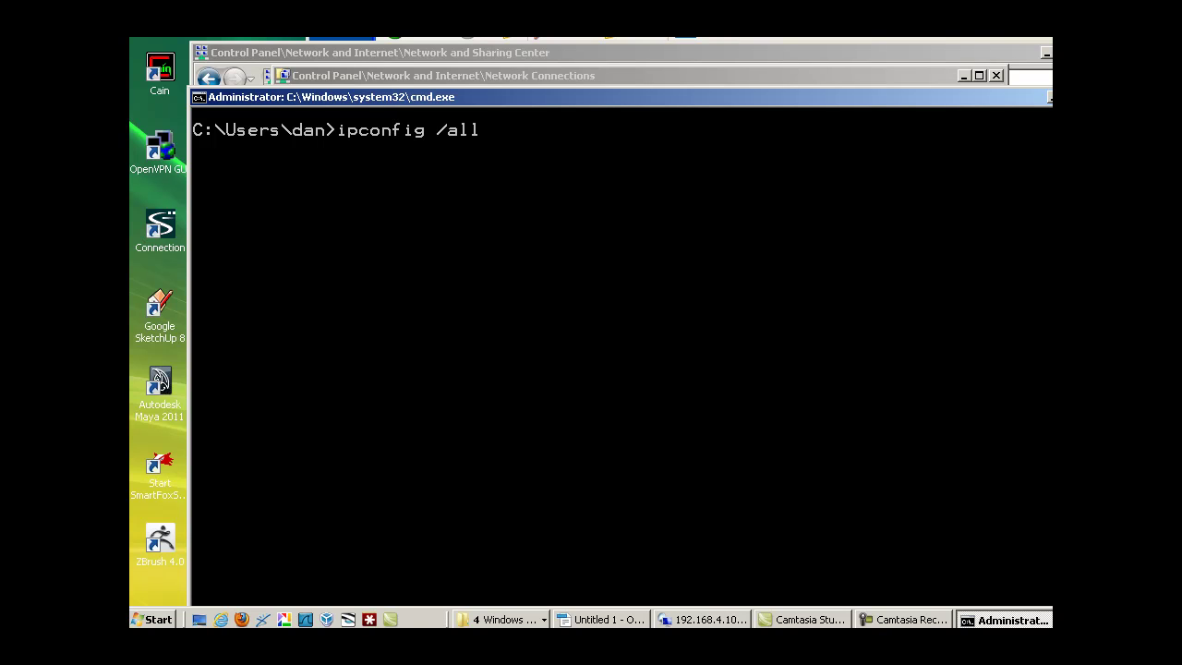
{"action": "key", "text": "Return"}
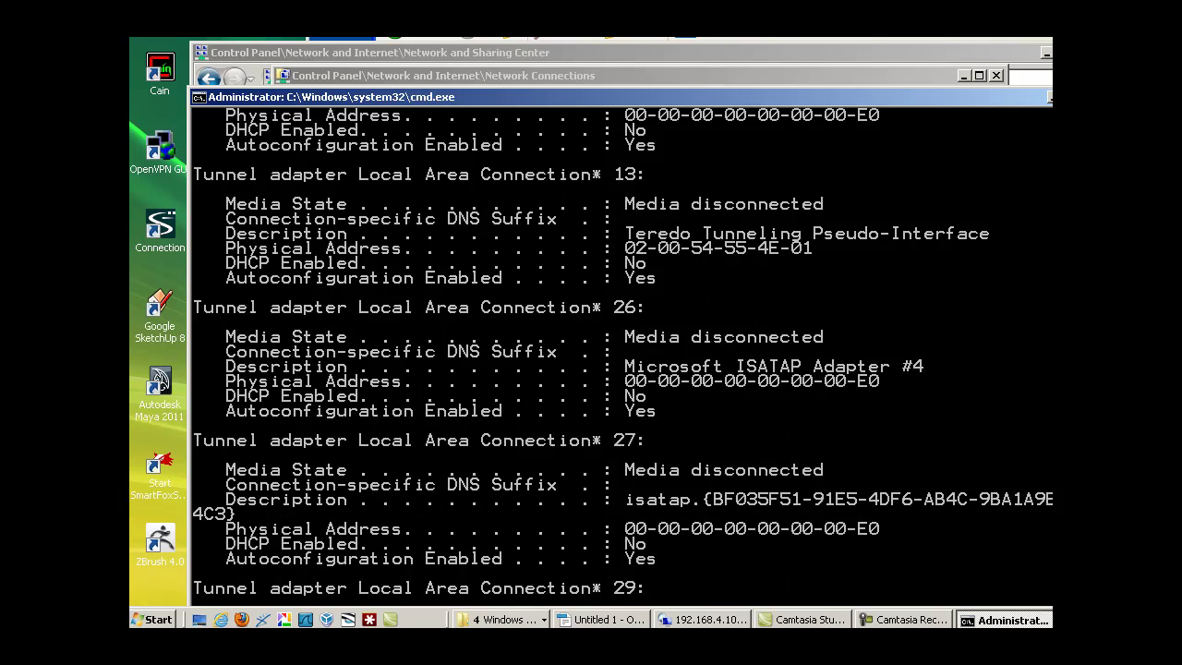
Step: Review the DHCP, DNS and physical address details of the wireless and Local Area Connection adapters, and close the command prompt
{"action": "scroll", "coordinate": [618, 357], "scroll_direction": "up", "scroll_amount": 15}
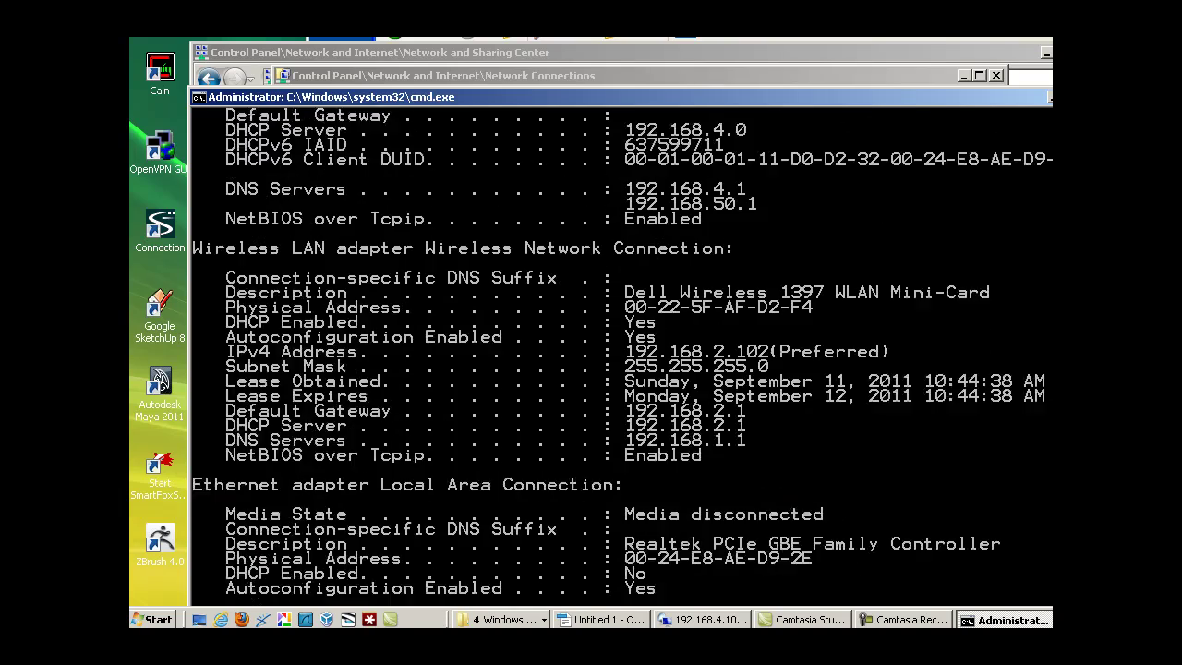
{"action": "scroll", "coordinate": [619, 356], "scroll_direction": "down", "scroll_amount": 2}
{"action": "scroll", "coordinate": [957, 207], "scroll_direction": "up", "scroll_amount": 4}
{"action": "scroll", "coordinate": [957, 207], "scroll_direction": "down", "scroll_amount": 4}
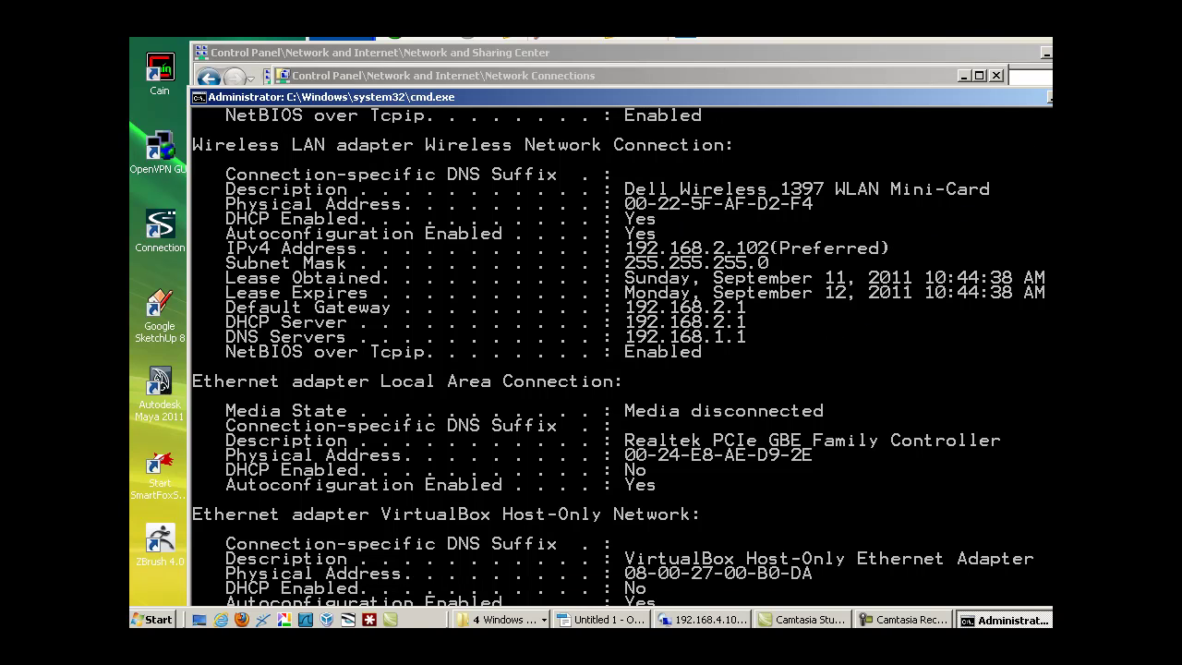
{"action": "key", "text": "alt+F4"}
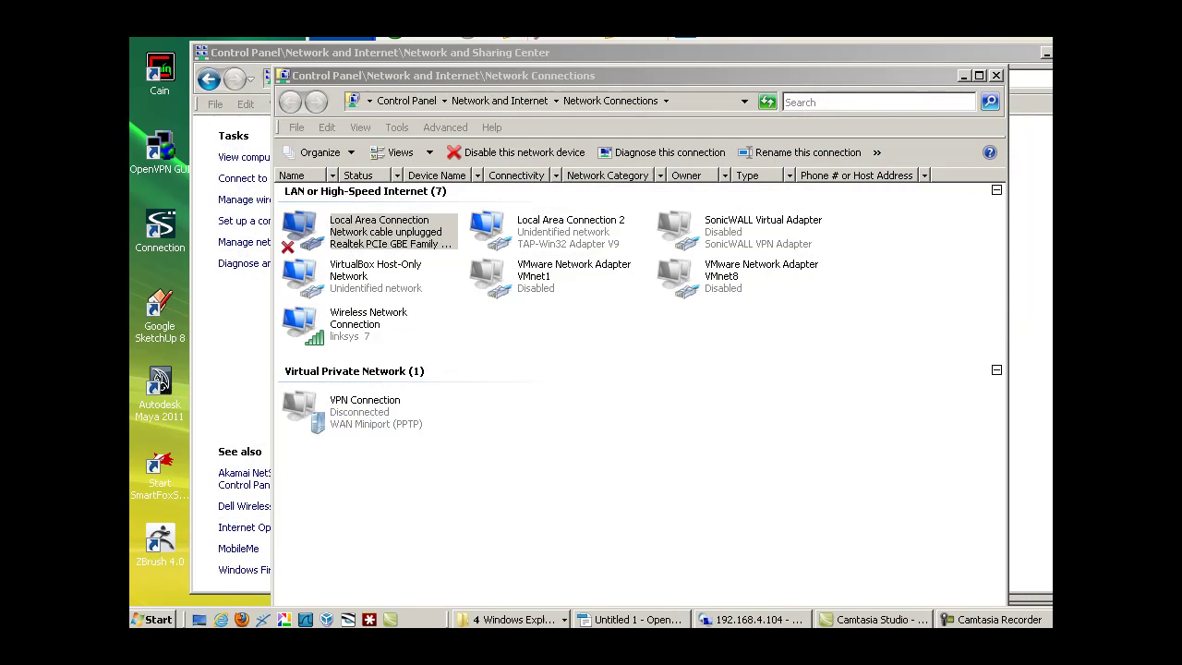
Step: Open the Internet Protocol Version 4 (TCP/IPv4) properties of the Wireless Network Connection to view its IP and DNS assignment settings
{"action": "left_click", "coordinate": [646, 443]}
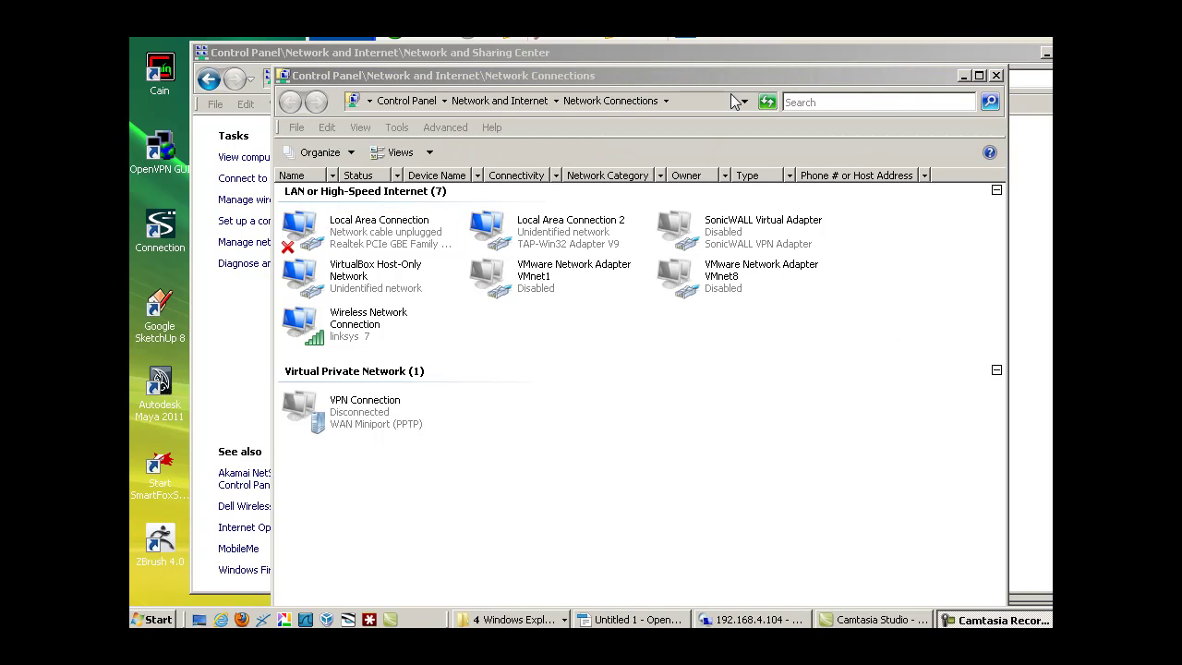
{"action": "left_click_drag", "start_coordinate": [756, 74], "coordinate": [739, 88]}
{"action": "right_click", "coordinate": [291, 331]}
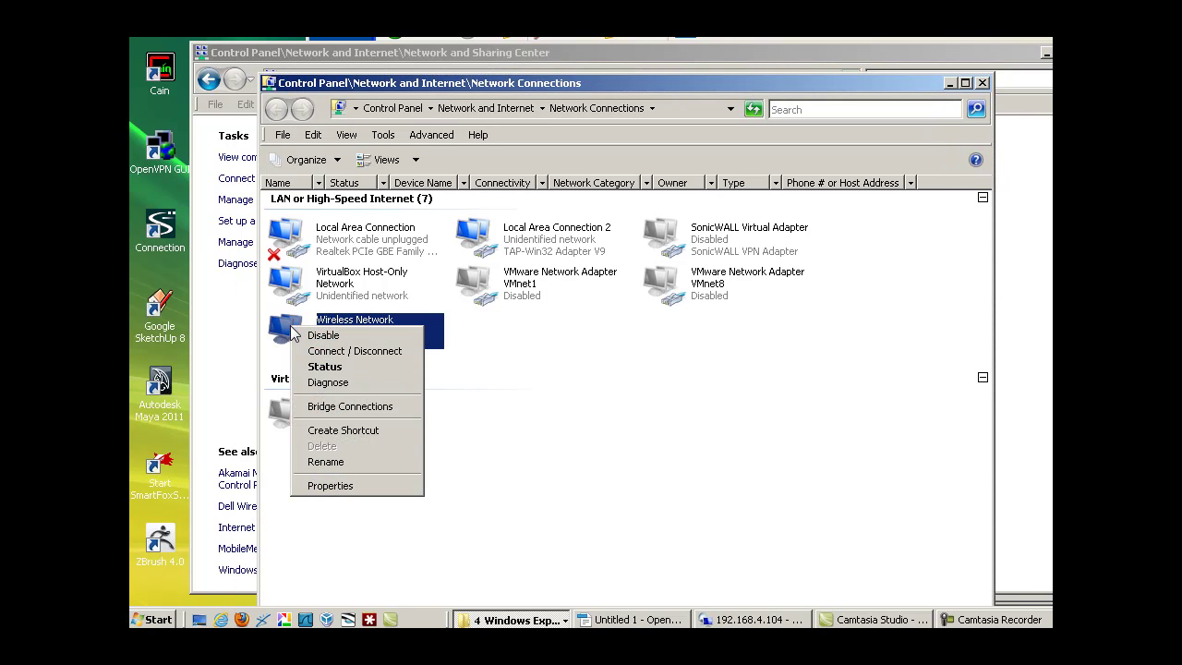
{"action": "left_click", "coordinate": [339, 486]}
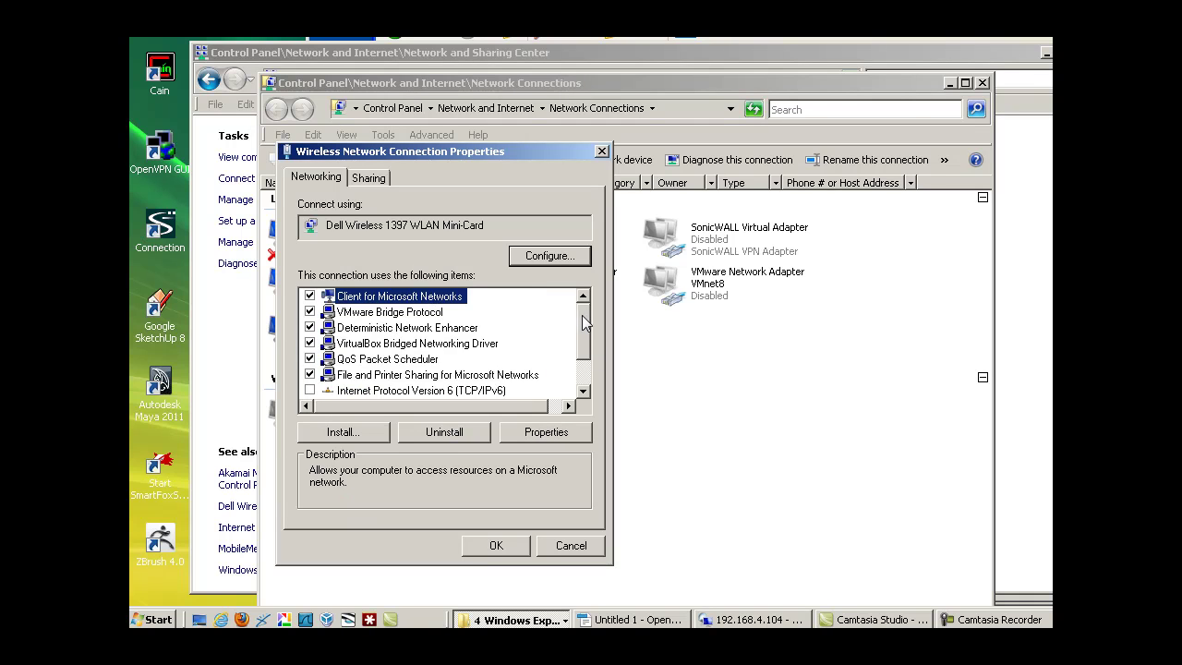
{"action": "scroll", "coordinate": [583, 320], "scroll_direction": "down", "scroll_amount": 1}
{"action": "left_click", "coordinate": [429, 360]}
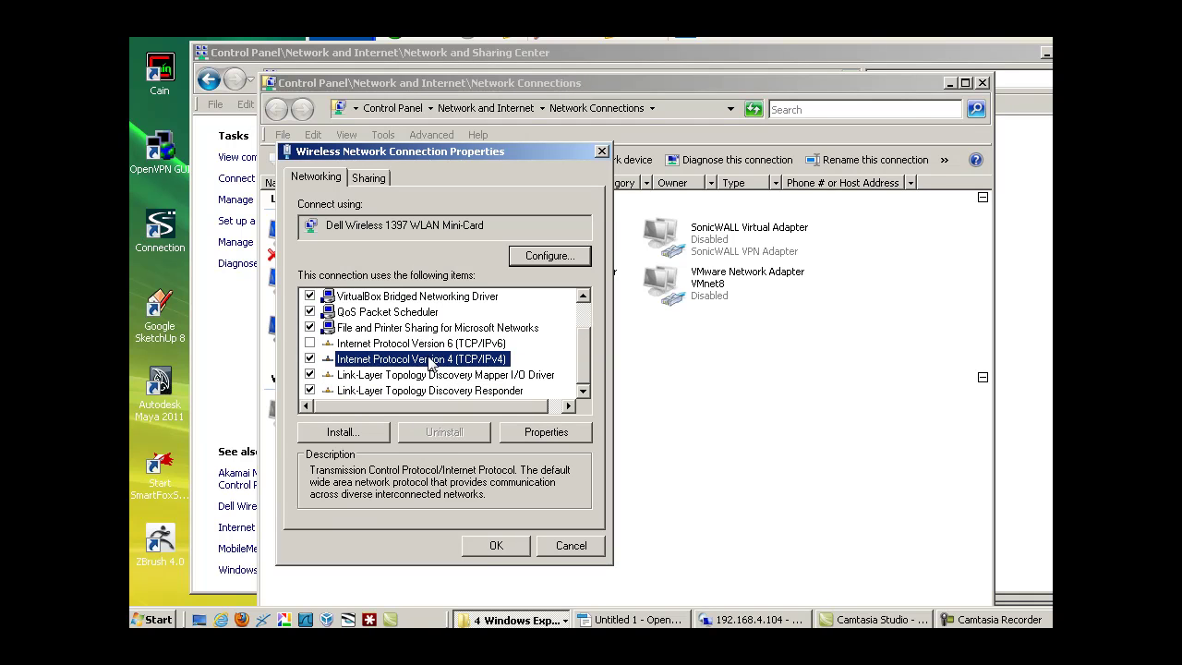
{"action": "left_click", "coordinate": [551, 434]}
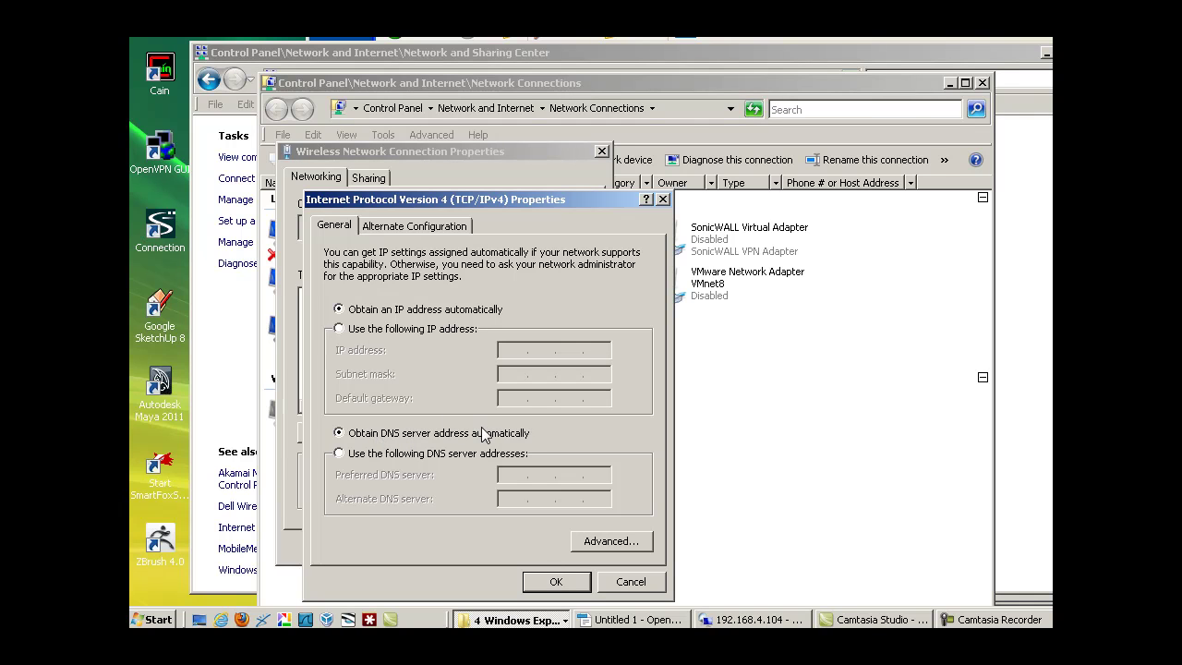
{"action": "left_click_drag", "start_coordinate": [518, 199], "coordinate": [562, 161]}
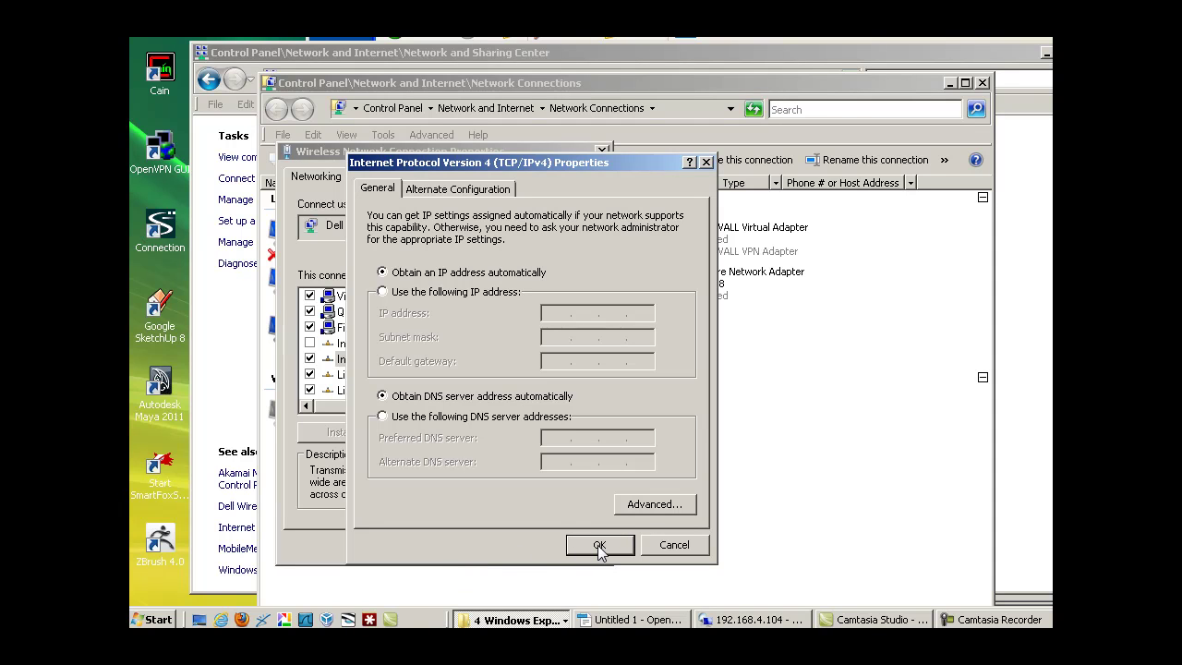
{"action": "left_click_drag", "start_coordinate": [571, 166], "coordinate": [588, 175]}
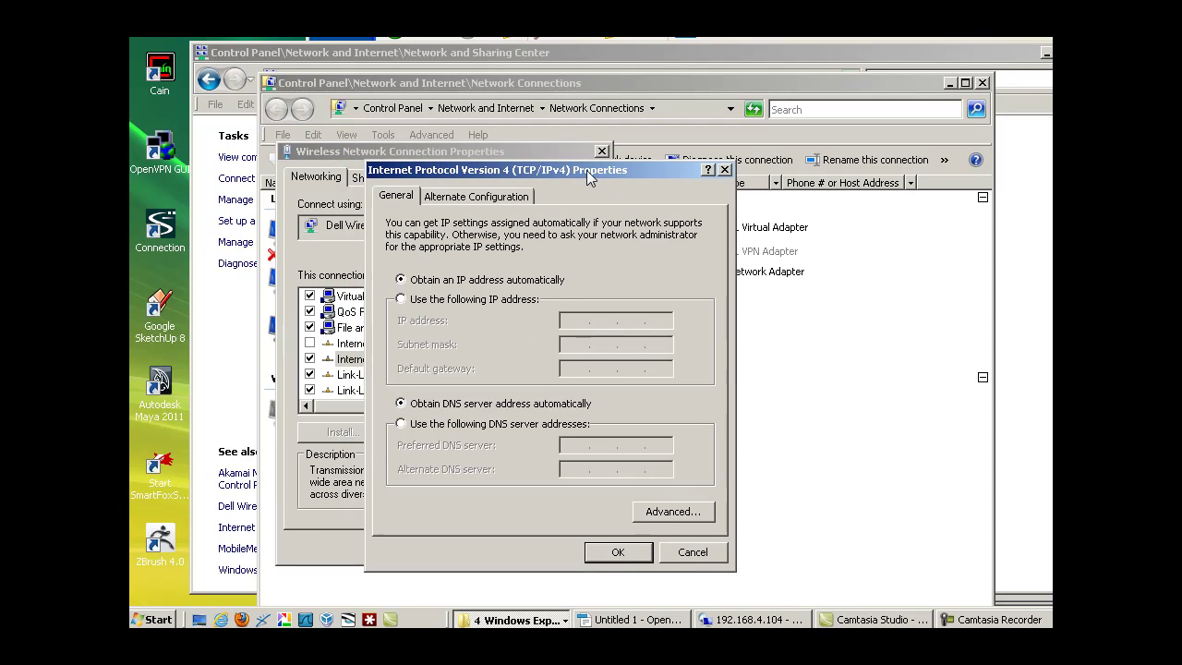